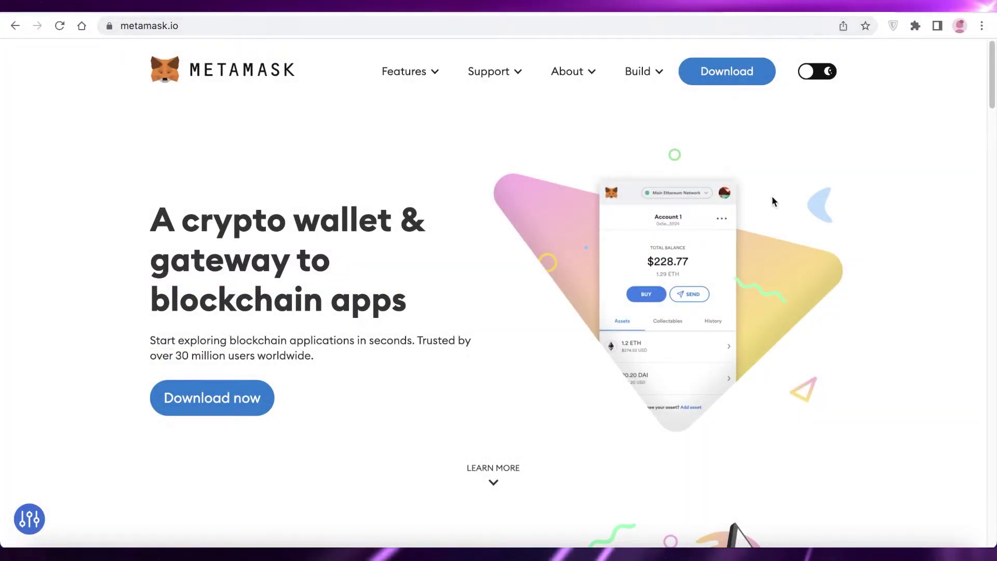
Browse the MetaMask website, then go to its Download page.
scroll(772, 198, down, 3)
scroll(773, 202, down, 3)
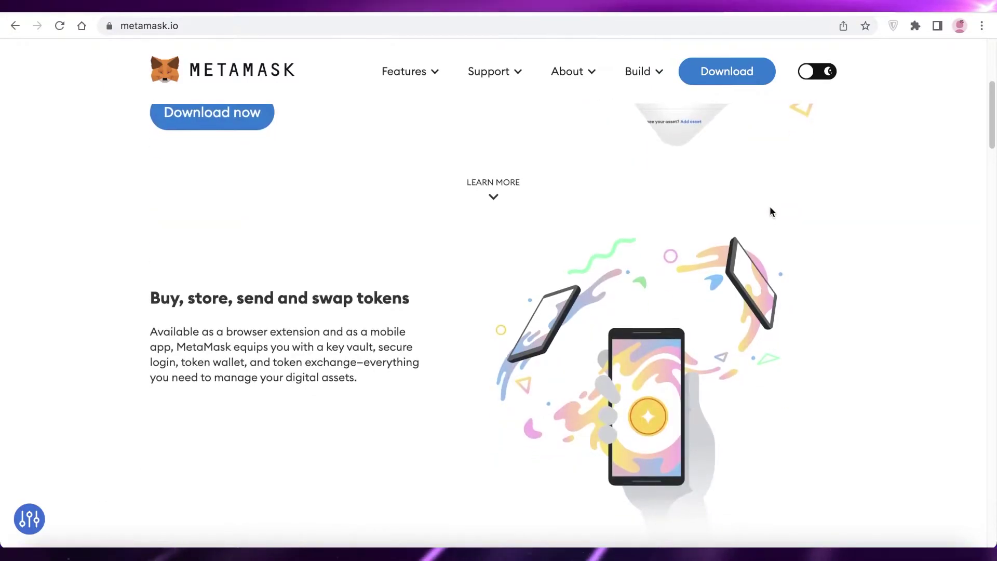
scroll(770, 208, down, 2)
scroll(771, 209, down, 2)
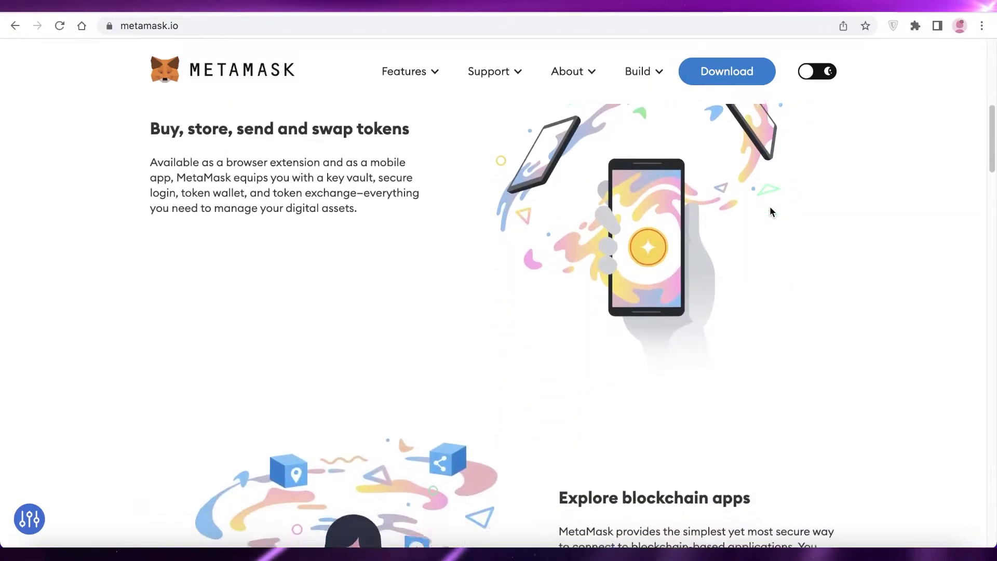
scroll(771, 209, down, 4)
scroll(769, 208, down, 6)
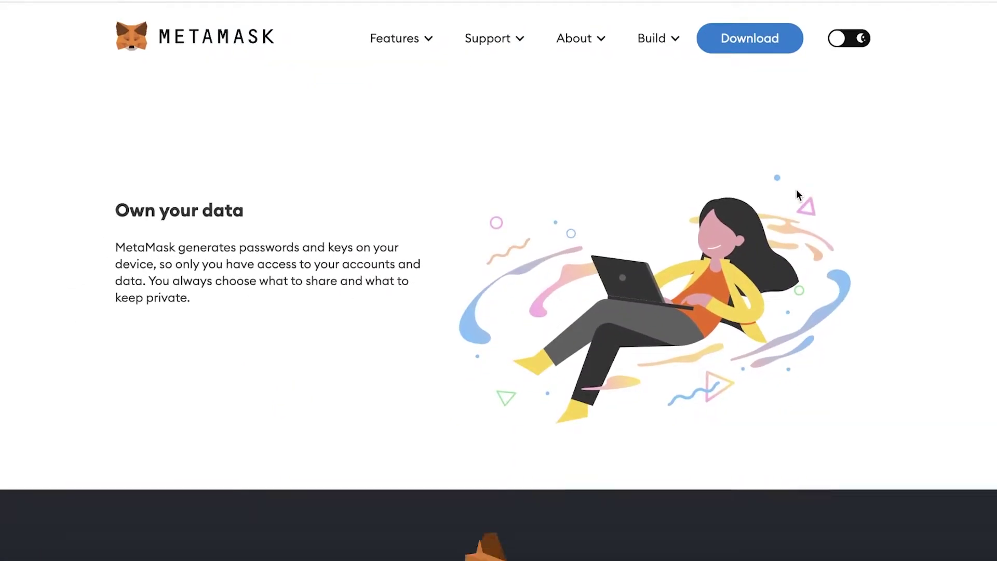
scroll(798, 194, down, 5)
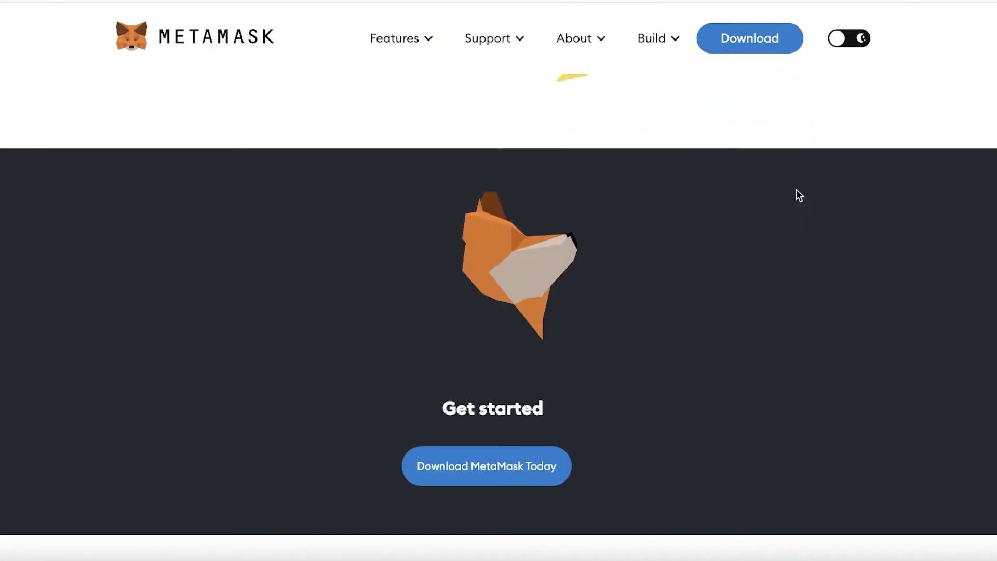
scroll(798, 195, down, 4)
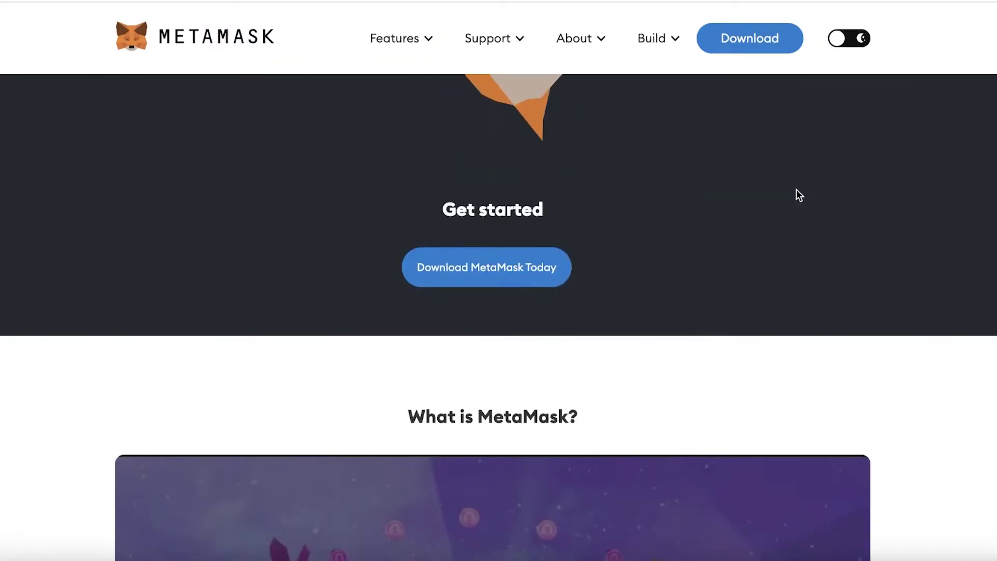
scroll(799, 197, down, 3)
scroll(800, 200, down, 4)
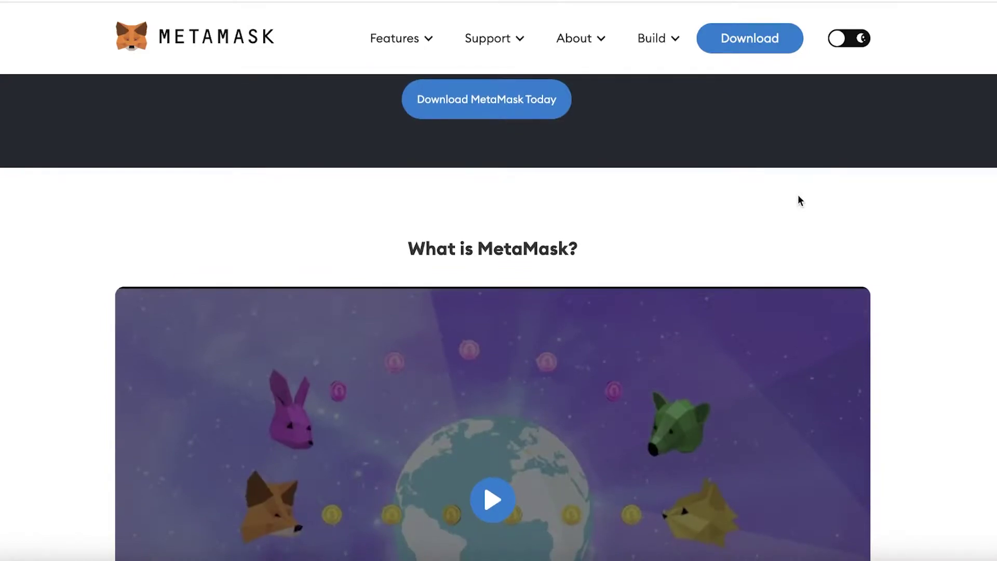
scroll(798, 194, down, 8)
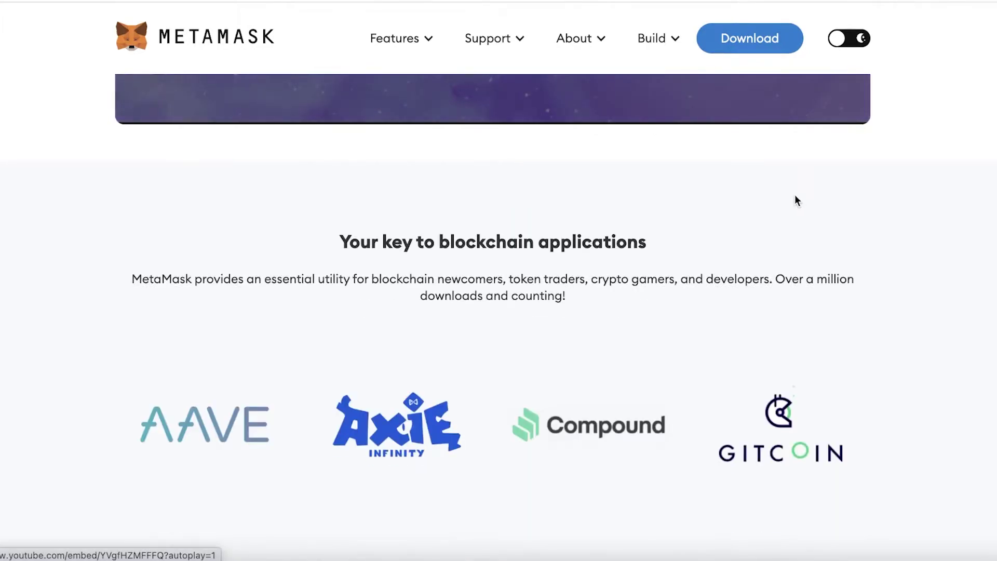
scroll(858, 227, down, 2)
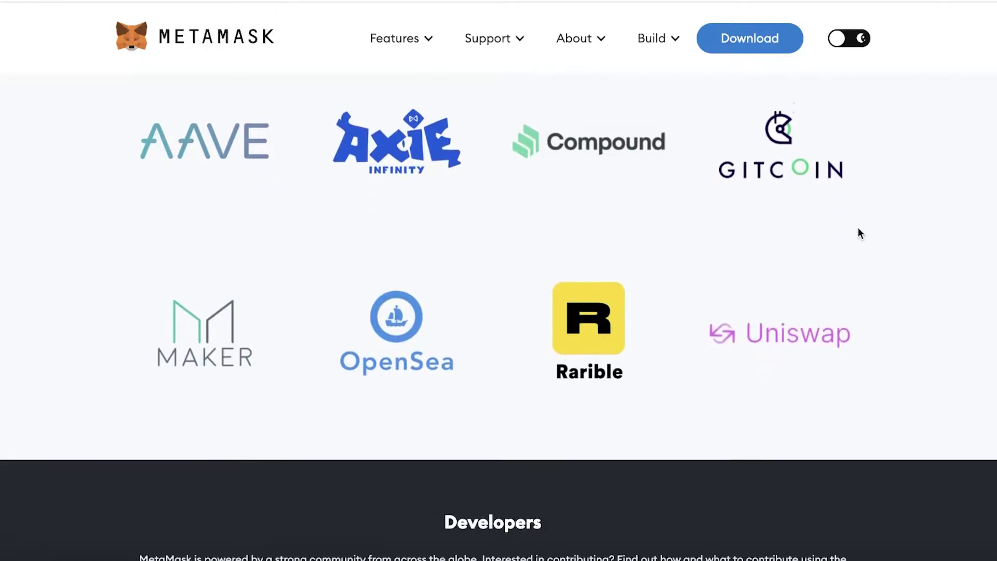
scroll(862, 262, down, 6)
scroll(862, 261, up, 8)
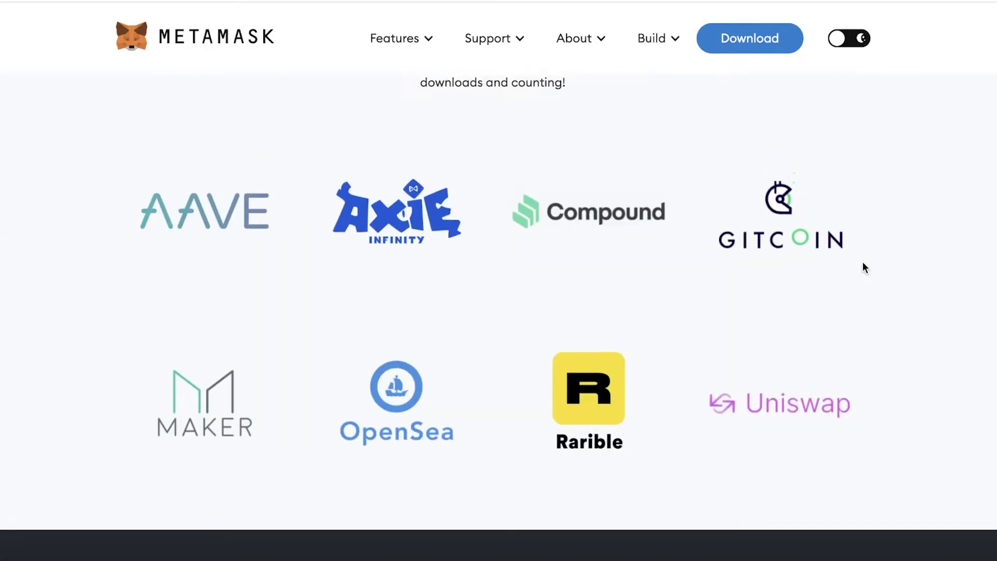
scroll(864, 267, up, 20)
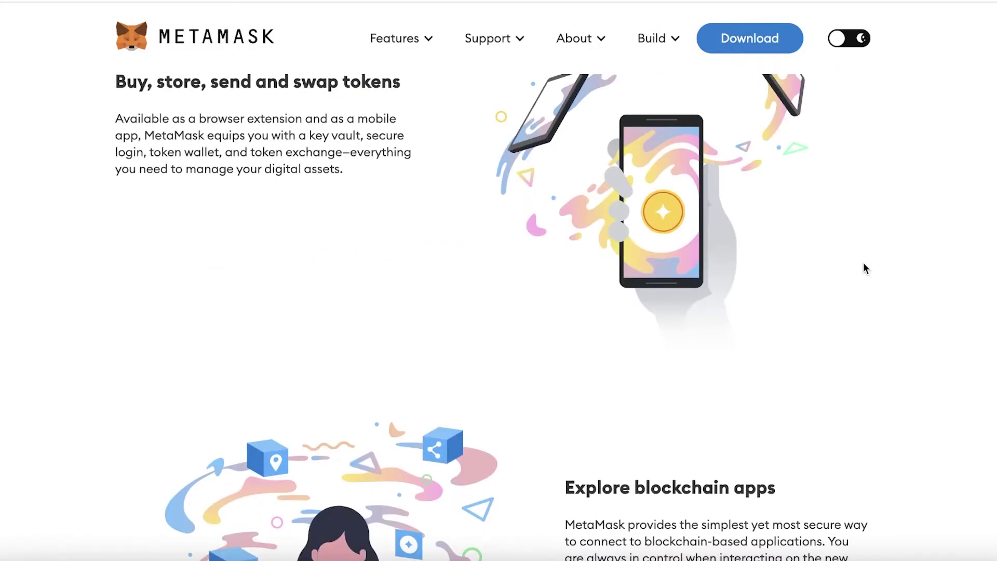
scroll(862, 270, up, 4)
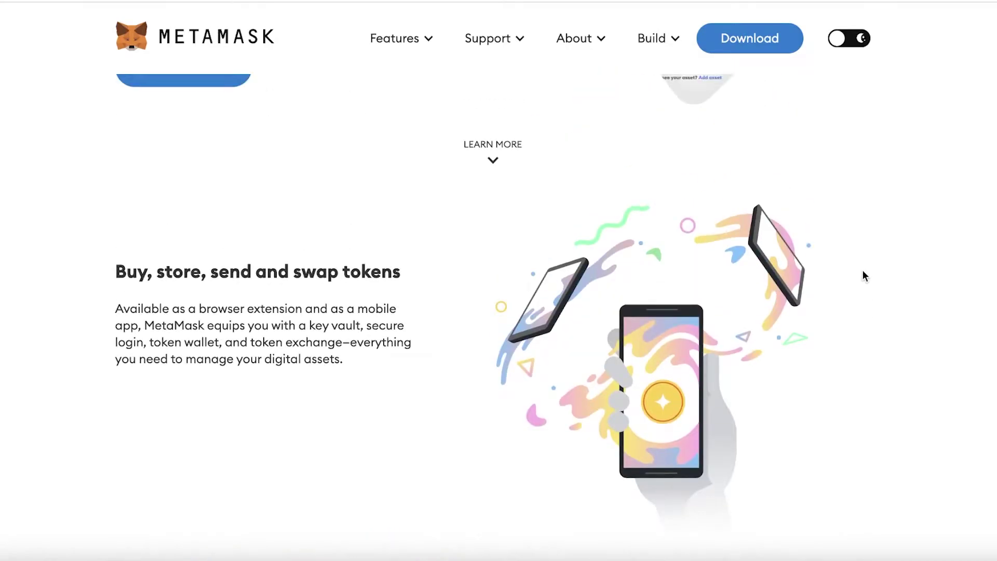
scroll(877, 278, up, 6)
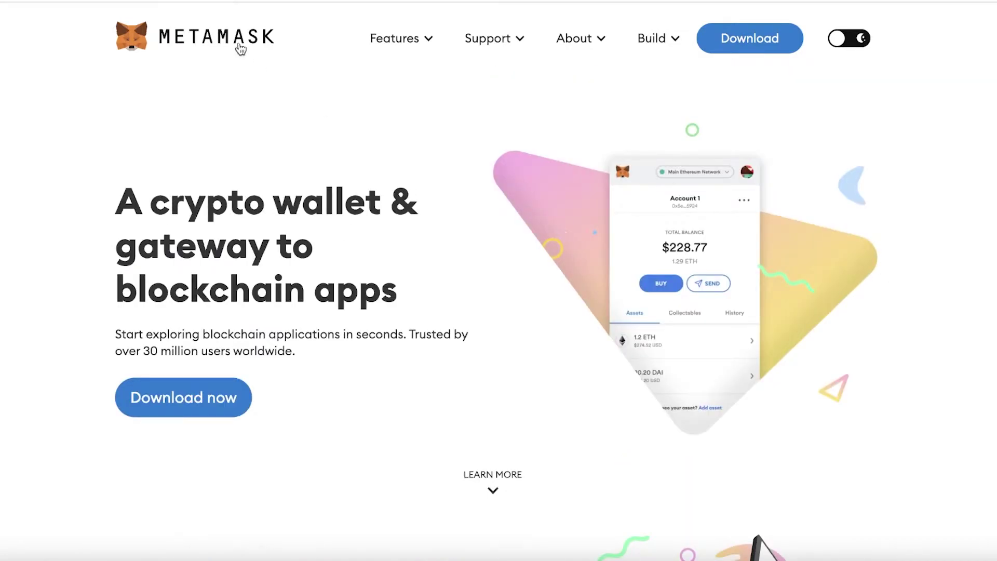
scroll(432, 262, down, 10)
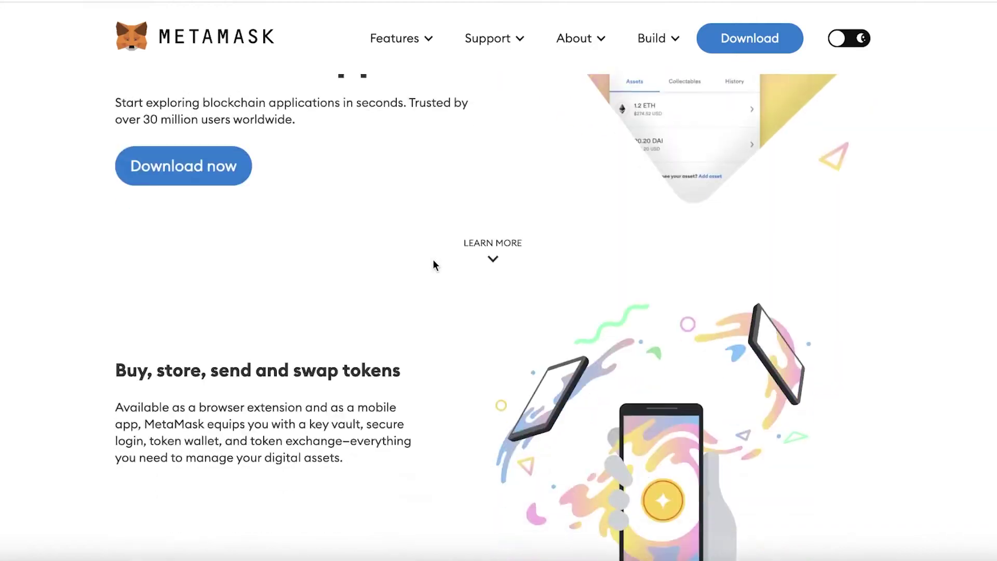
scroll(434, 265, up, 10)
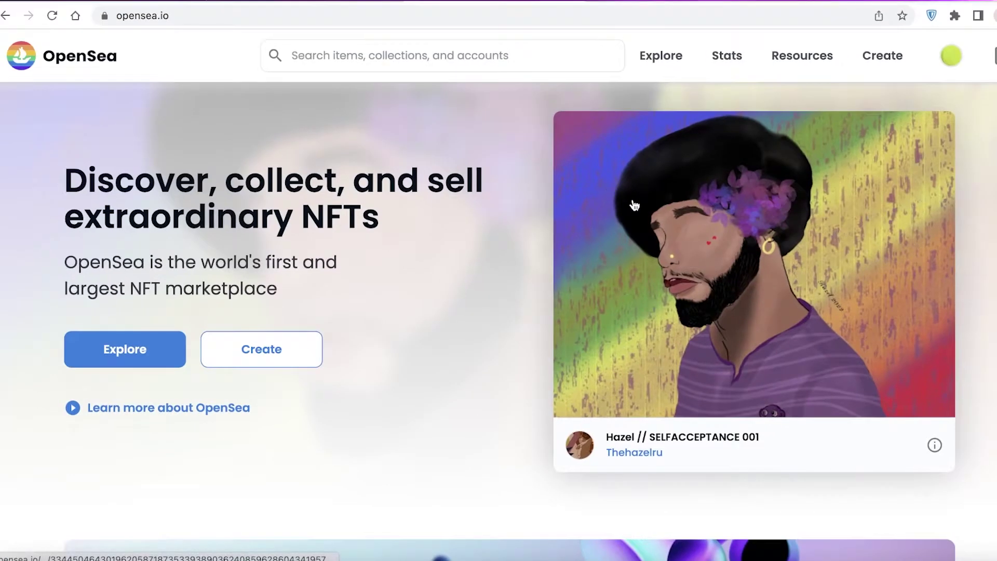
scroll(634, 205, down, 8)
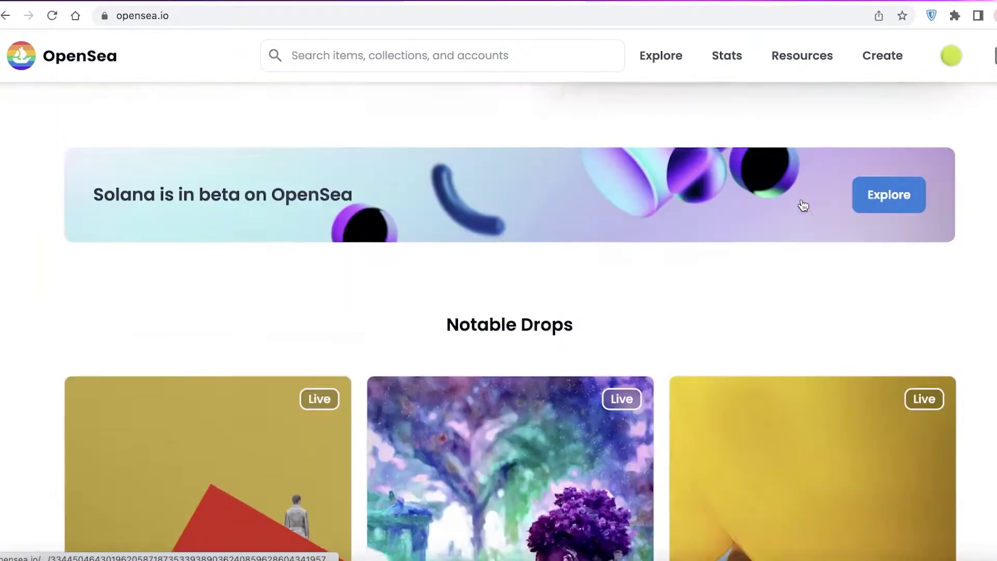
scroll(510, 321, down, 7)
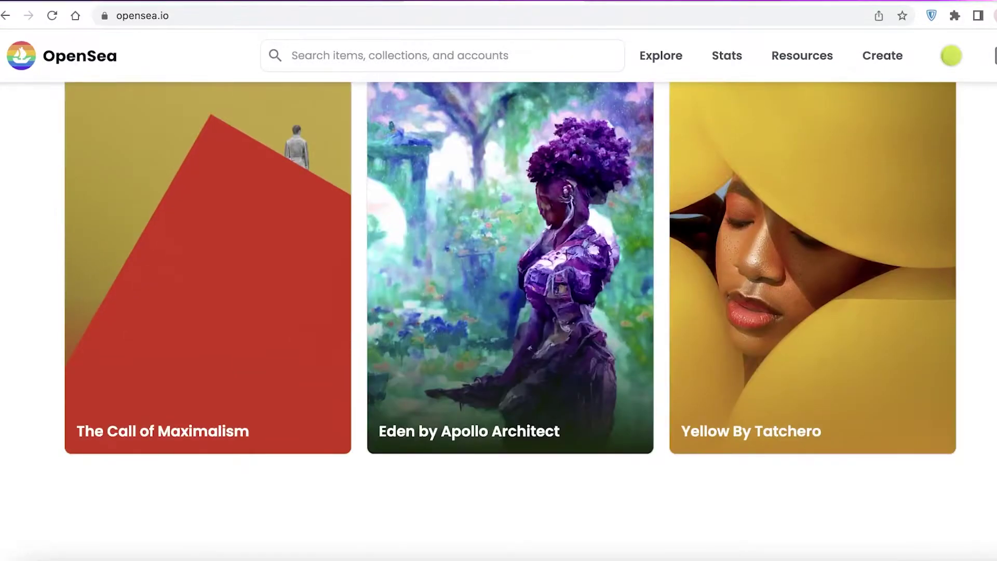
scroll(924, 187, down, 2)
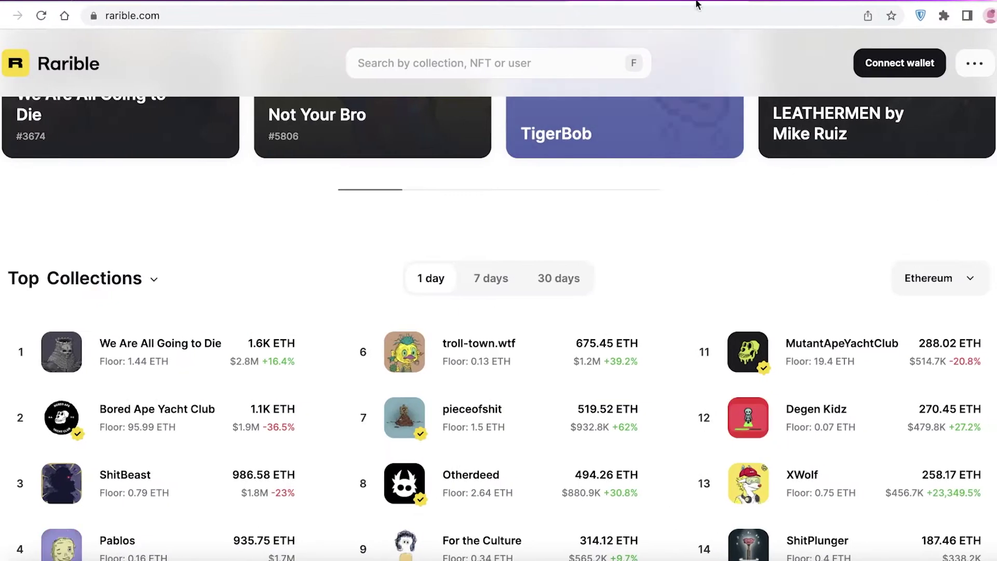
scroll(805, 241, up, 10)
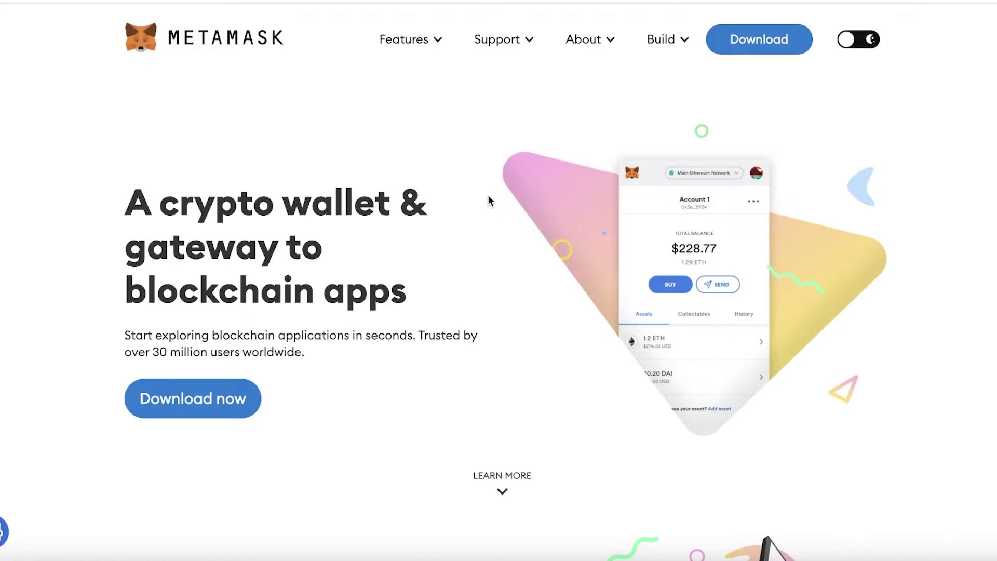
scroll(523, 163, down, 2)
scroll(730, 120, up, 2)
click(752, 41)
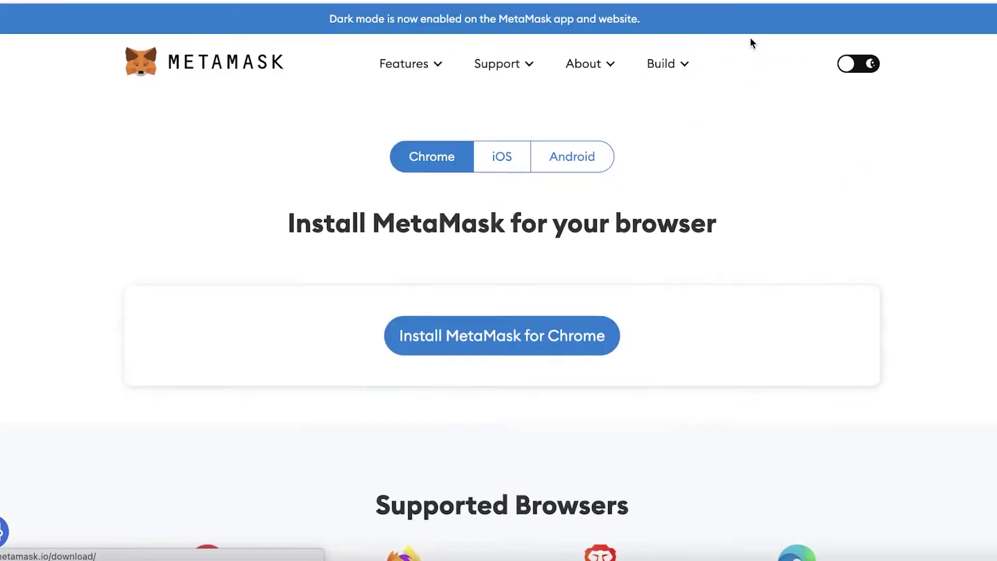
Follow Install MetaMask for Chrome to the extension's Chrome Web Store listing.
scroll(727, 135, down, 2)
scroll(705, 167, up, 2)
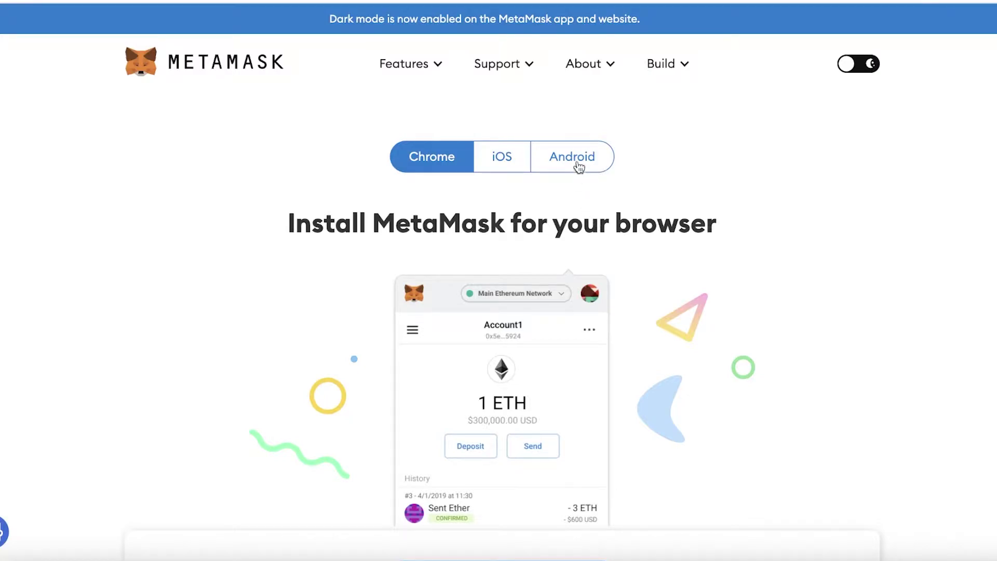
scroll(550, 181, down, 3)
scroll(519, 205, down, 2)
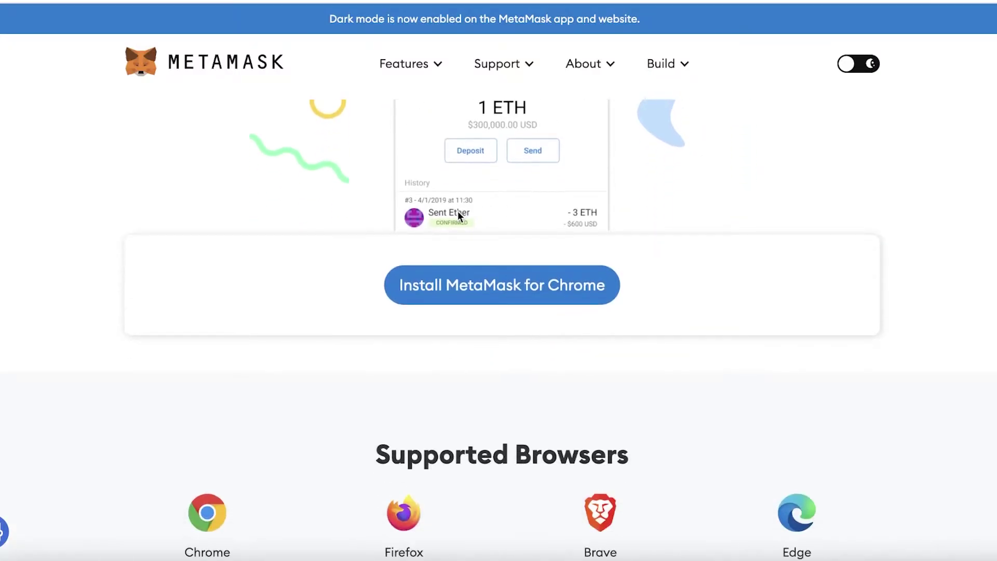
click(424, 286)
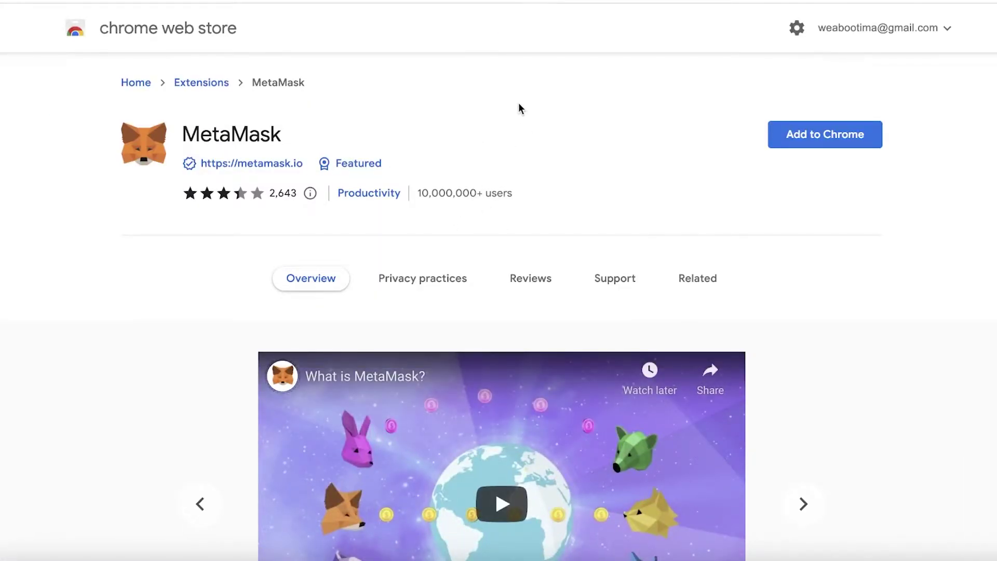
Add MetaMask to Chrome and approve the extension's permissions.
click(801, 133)
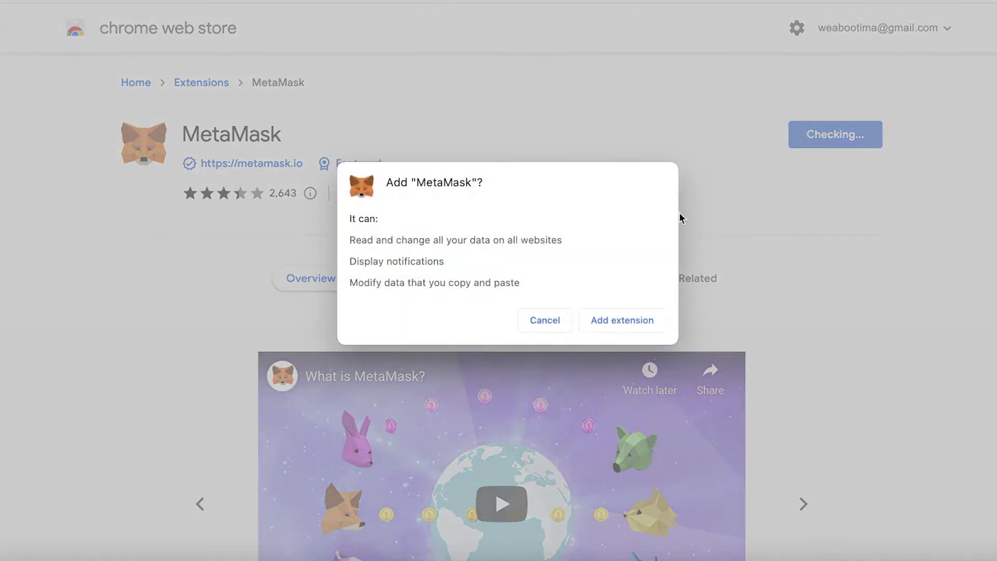
click(616, 326)
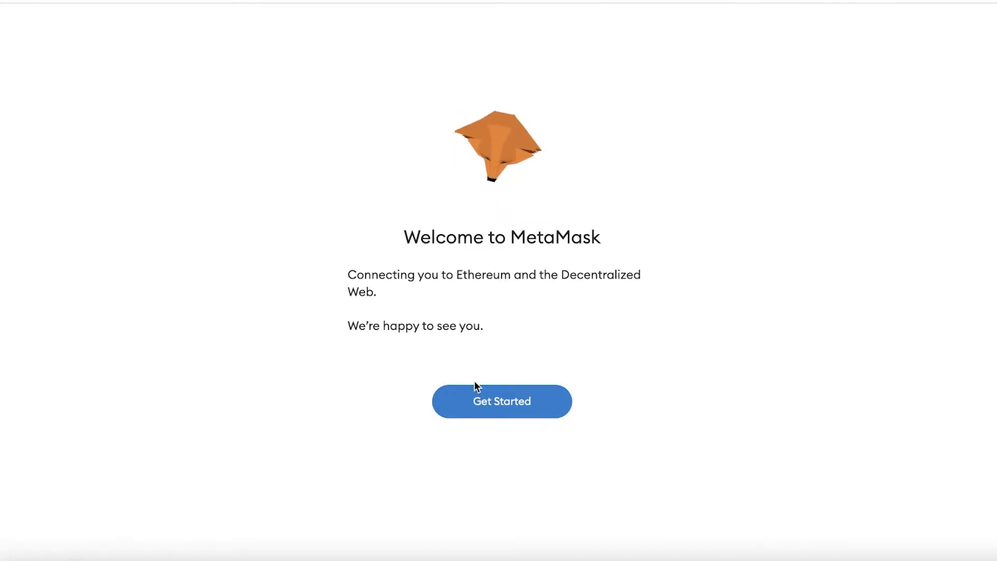
Get started, choose Create a Wallet, and agree to share anonymous usage data.
click(472, 408)
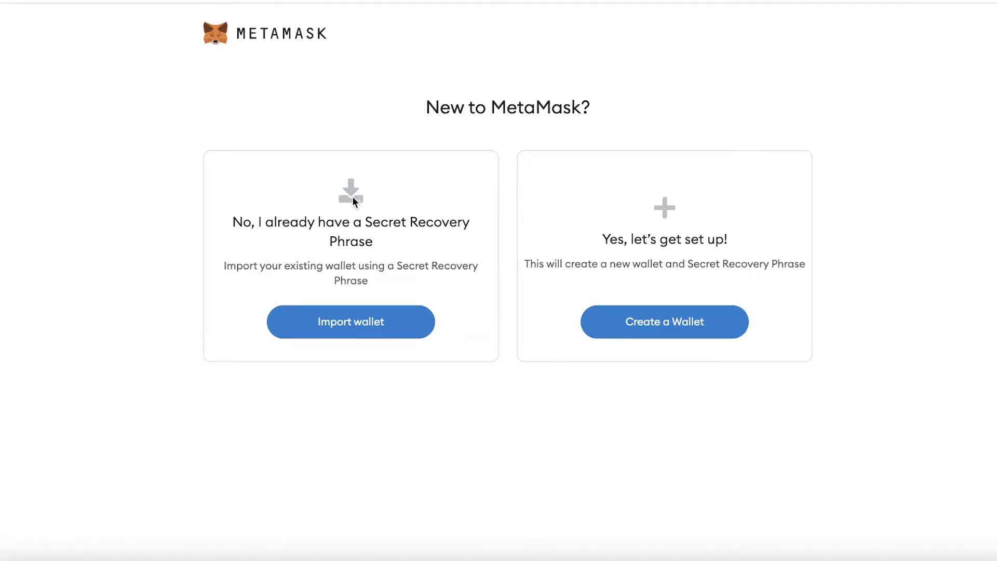
click(622, 324)
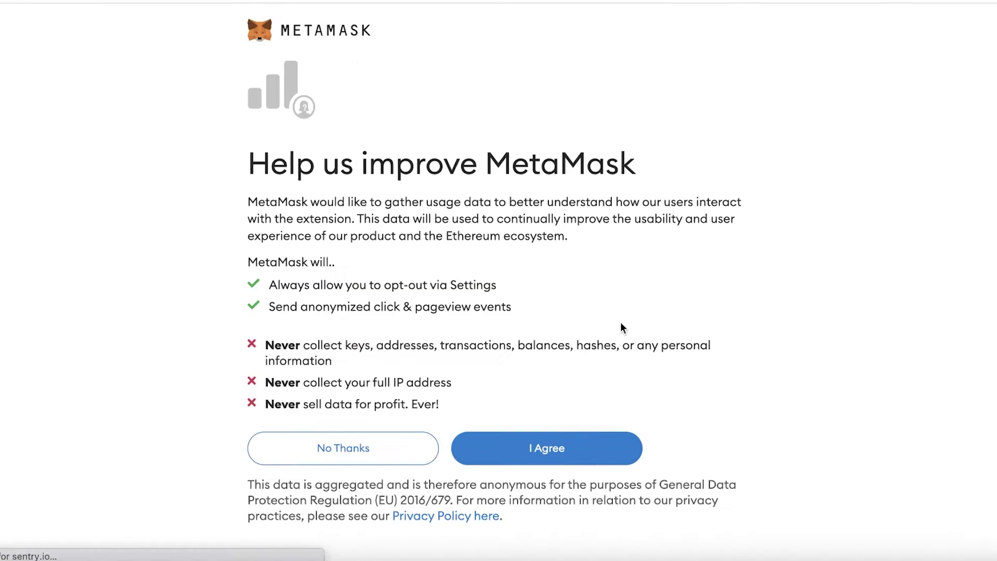
click(541, 440)
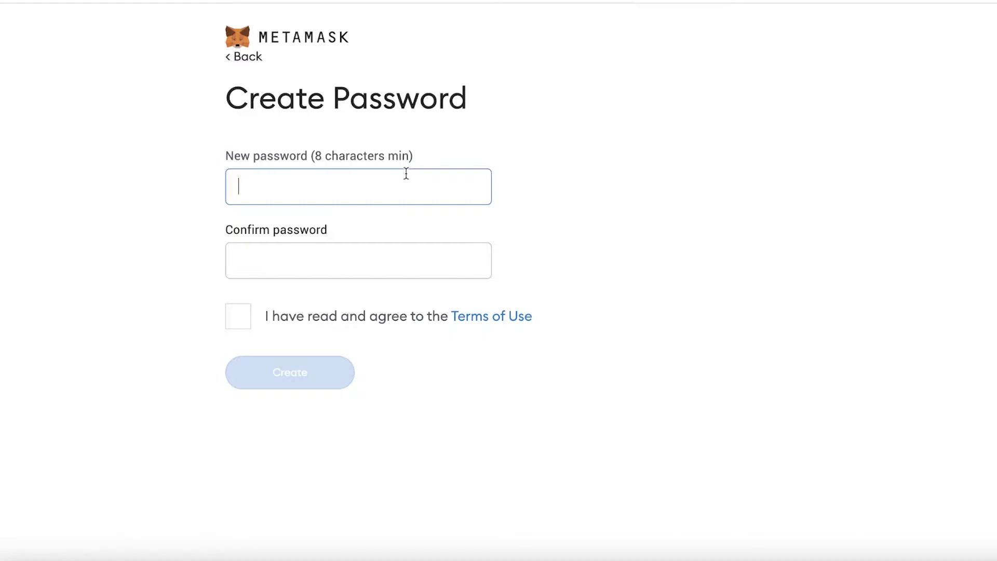
Enter and confirm a new wallet password, accept the Terms of Use, and create the wallet.
text(••)
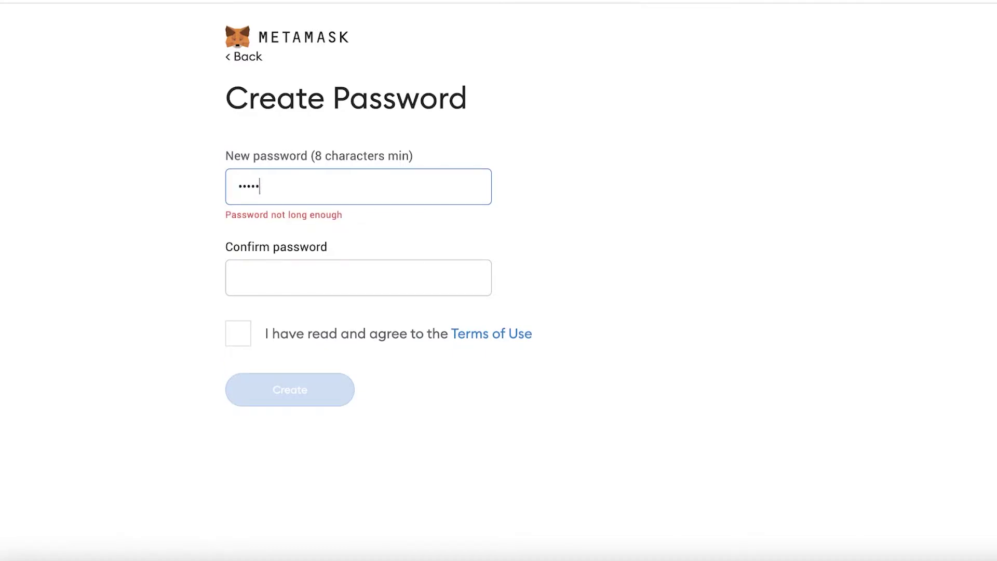
text(••)
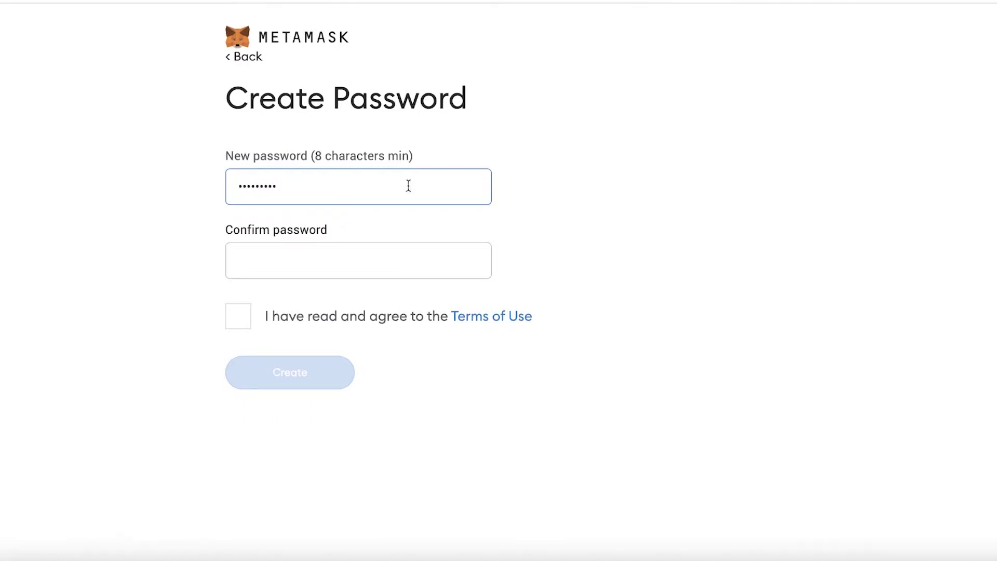
click(360, 273)
text(•••)
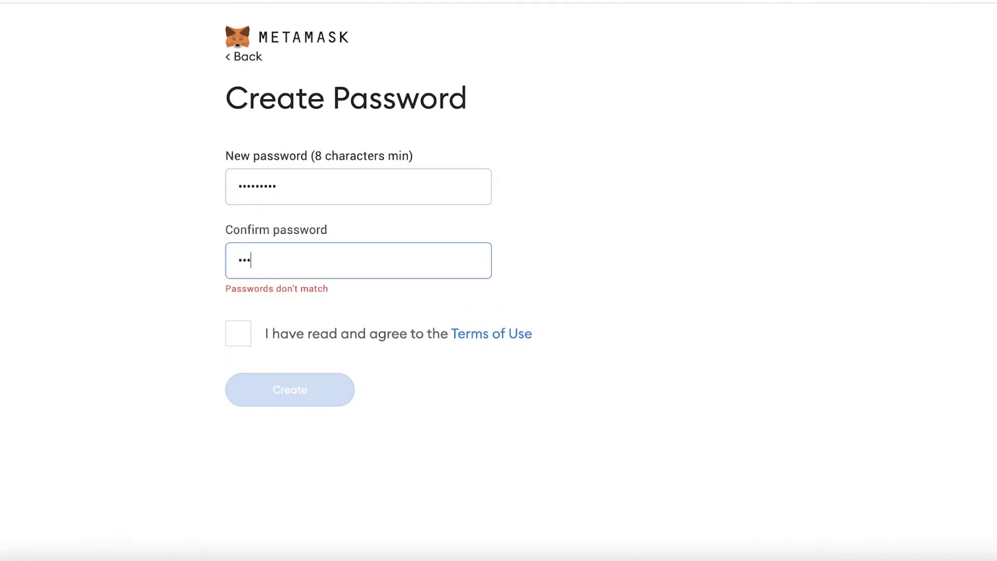
text(••••••)
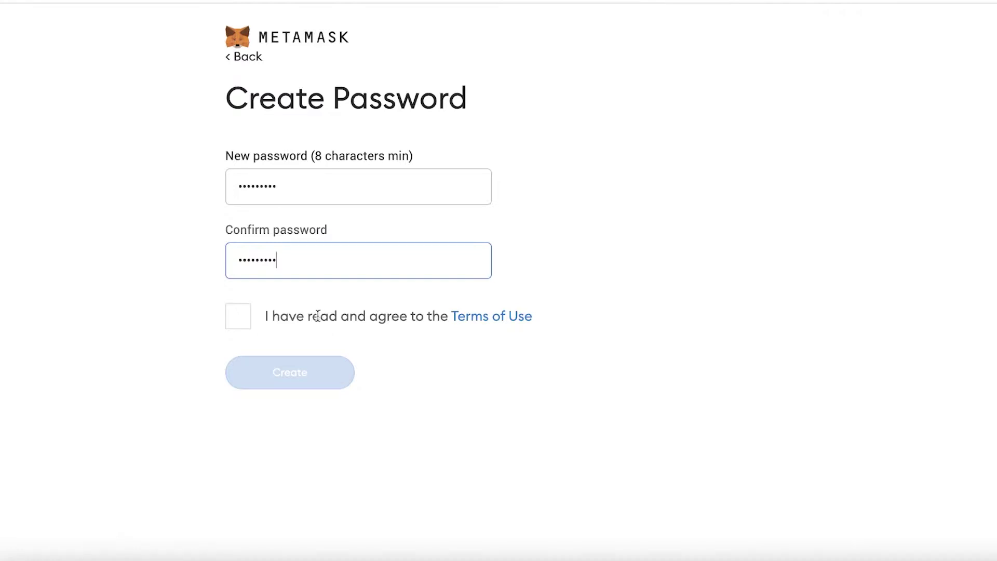
click(246, 311)
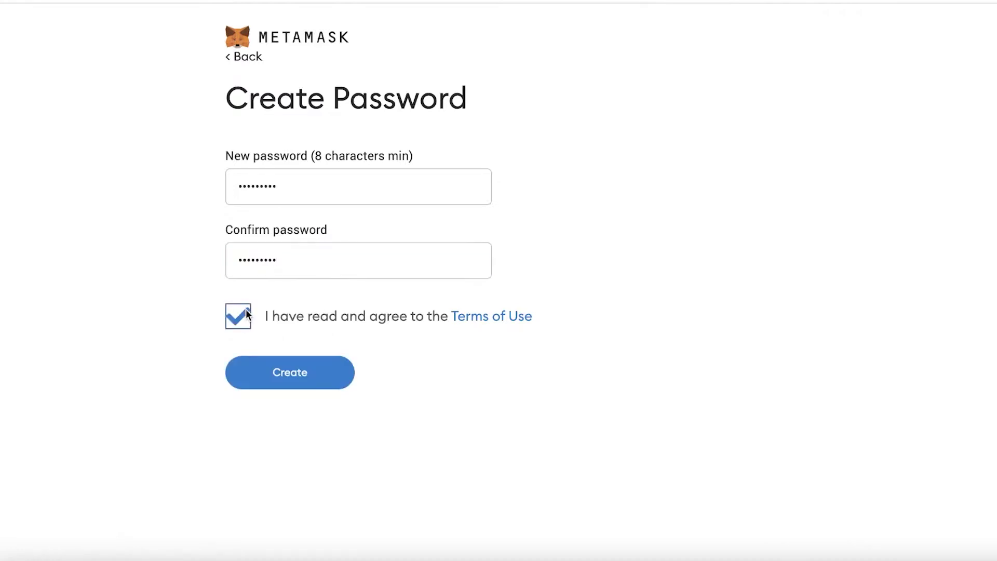
click(291, 379)
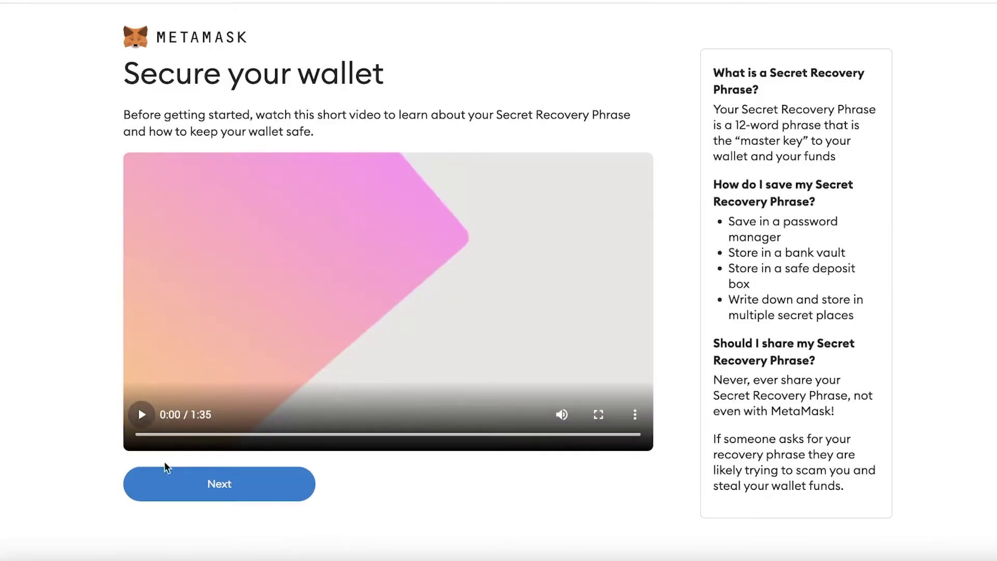
Skip past the security video, reveal the Secret Recovery Phrase, and continue to its confirmation.
click(168, 486)
click(338, 345)
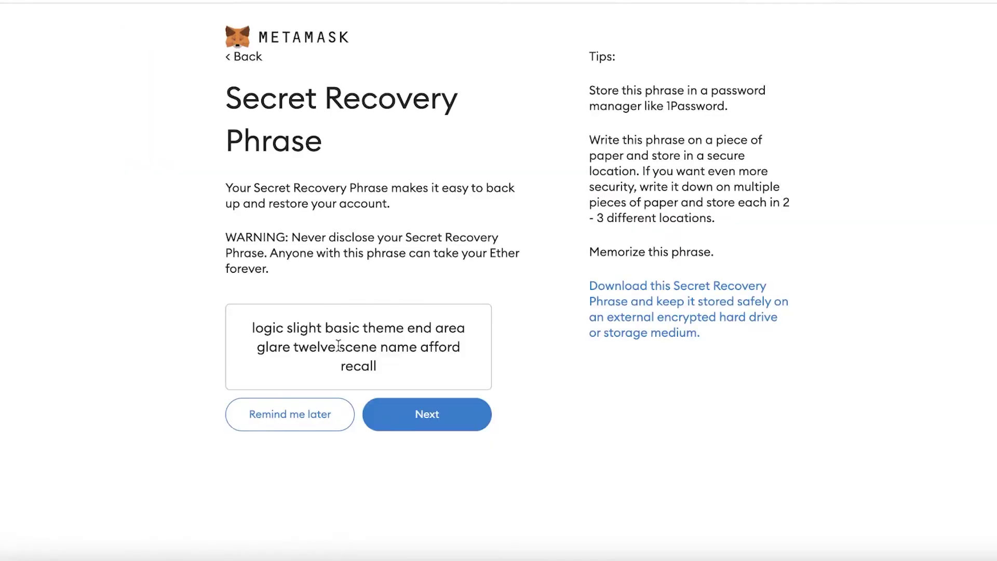
click(402, 411)
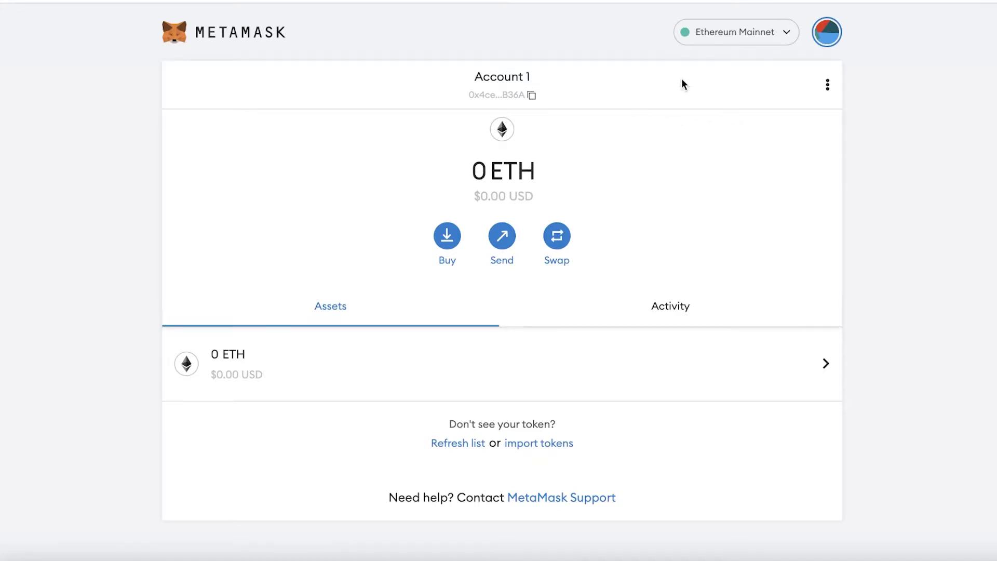
Check the ETH asset details and the empty Activity tab, then show the Networks list.
scroll(691, 192, down, 1)
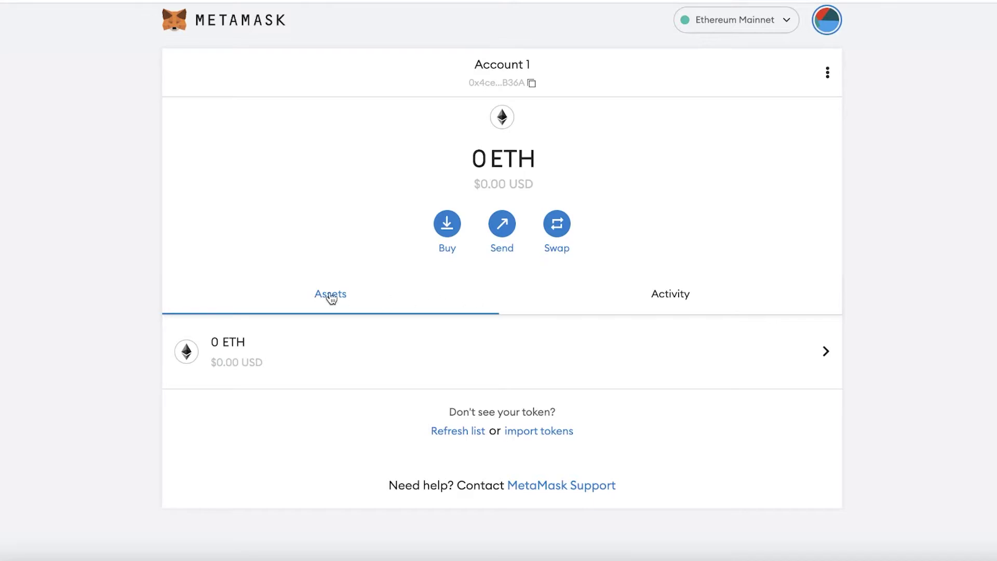
click(244, 362)
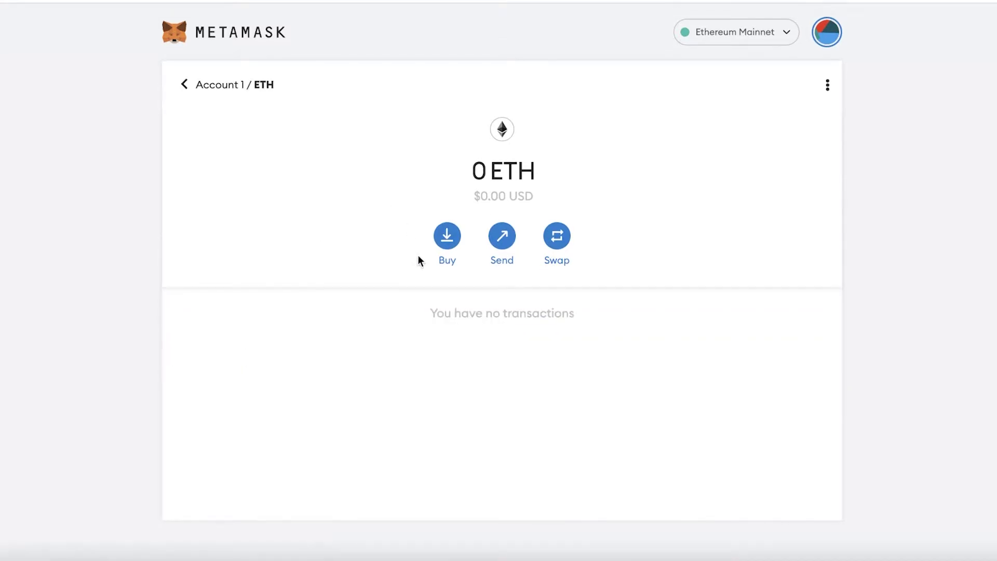
click(202, 87)
click(686, 319)
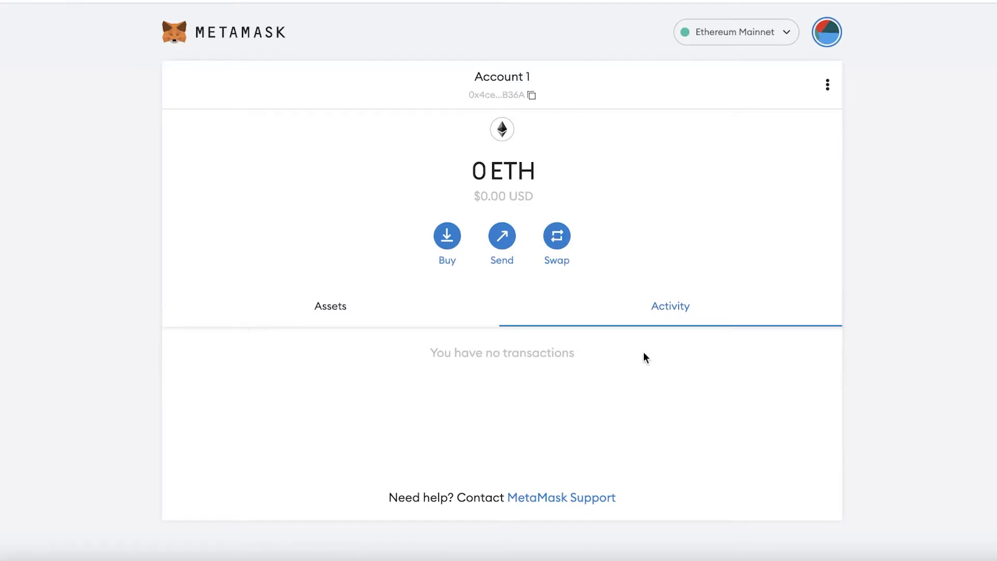
click(379, 318)
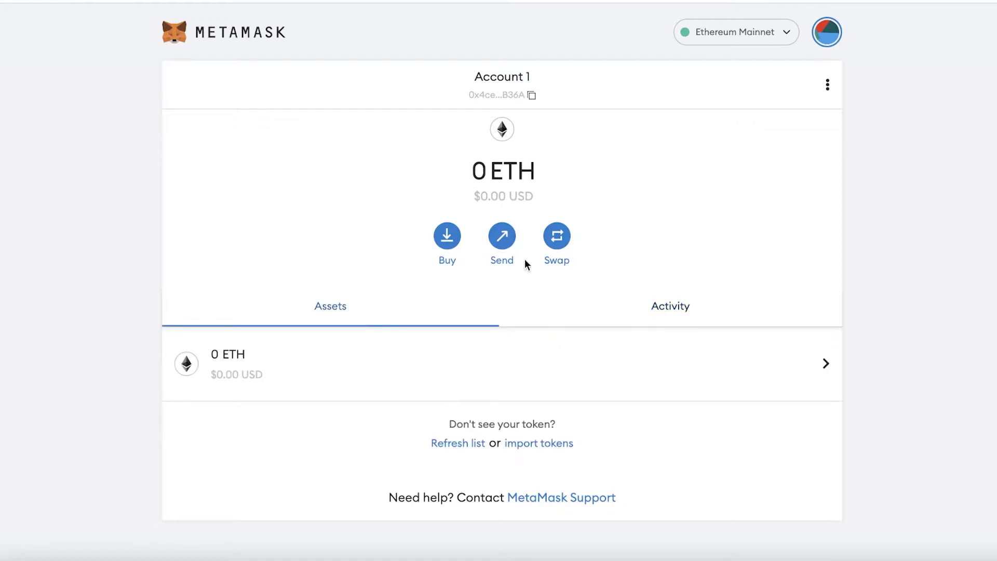
click(742, 32)
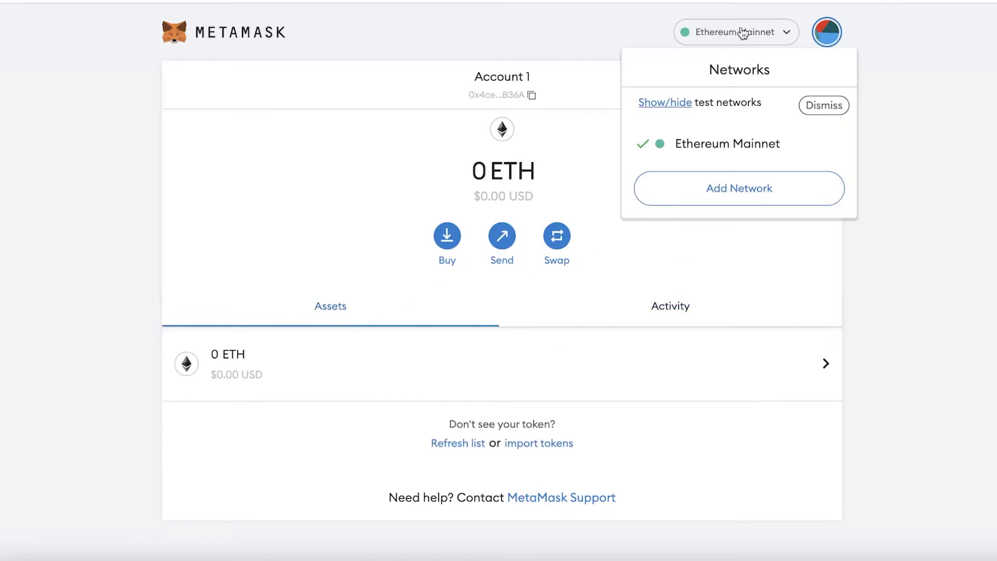
Look over the Add Network form, then cancel it.
click(703, 199)
scroll(616, 202, down, 1)
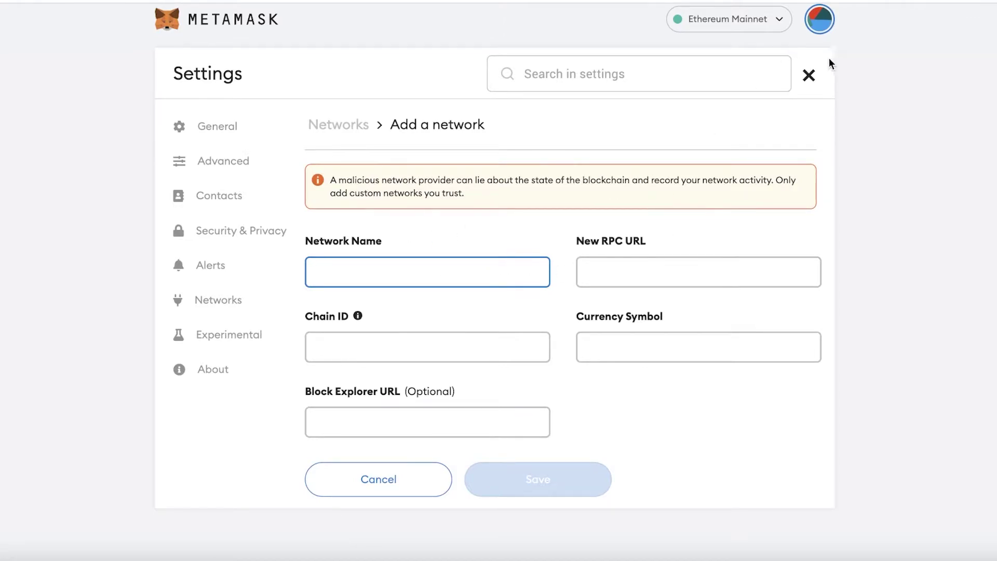
click(810, 74)
Toggle the account and network menus, then go to Settings from the account menu.
click(818, 21)
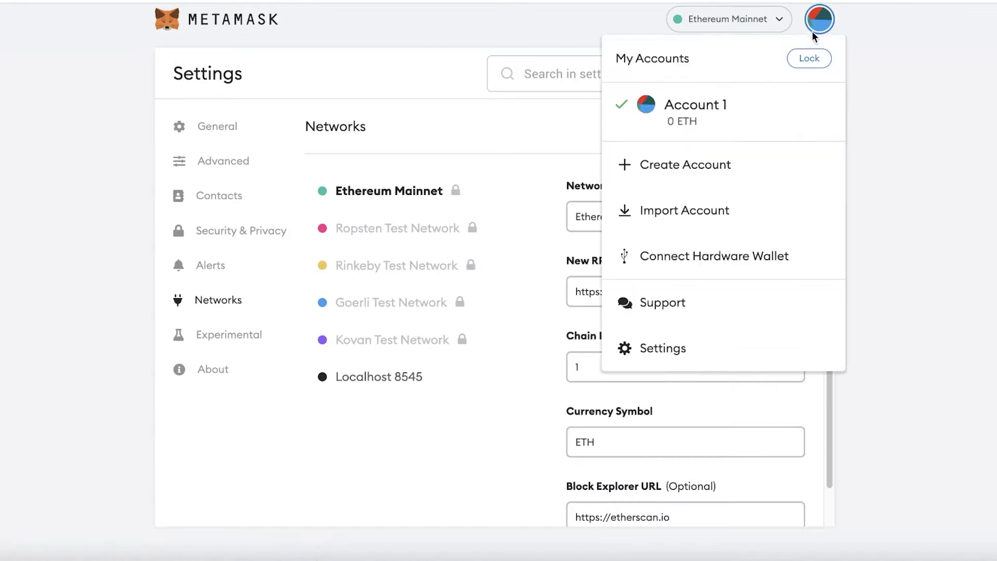
click(747, 25)
click(747, 25)
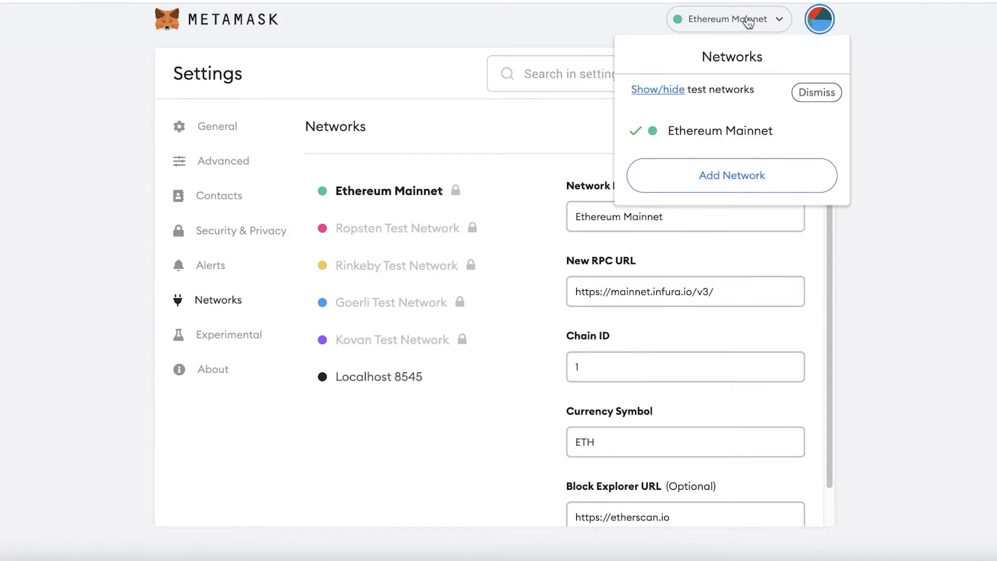
click(822, 30)
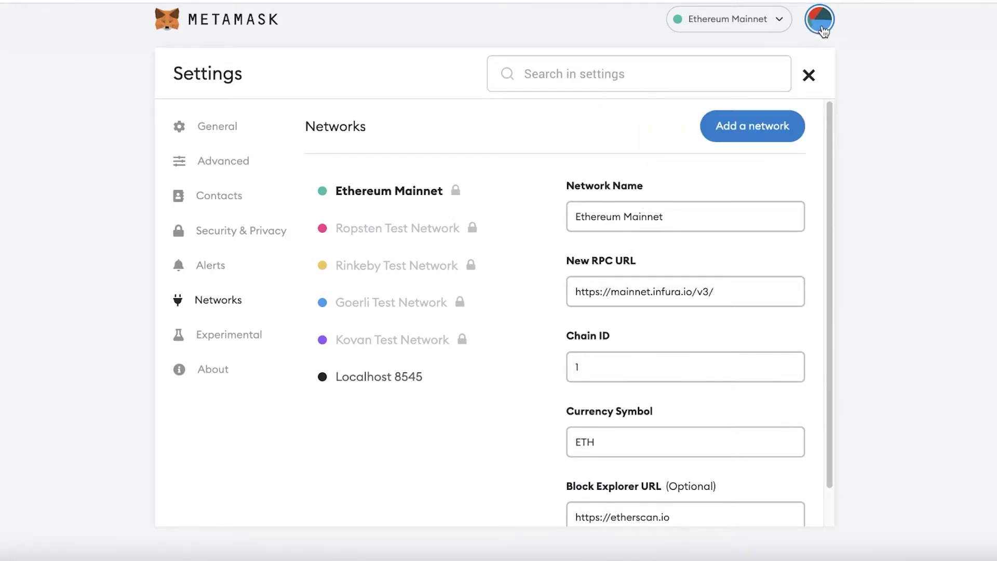
click(822, 30)
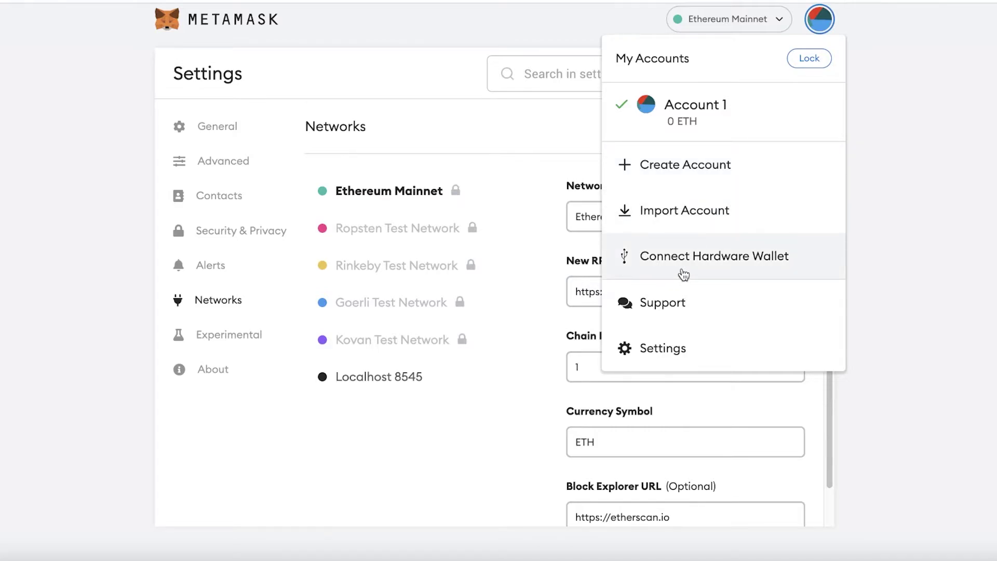
click(662, 353)
Review General settings (USD conversion, ETH primary currency, English), then return to wallet home.
scroll(701, 262, down, 5)
scroll(675, 270, up, 5)
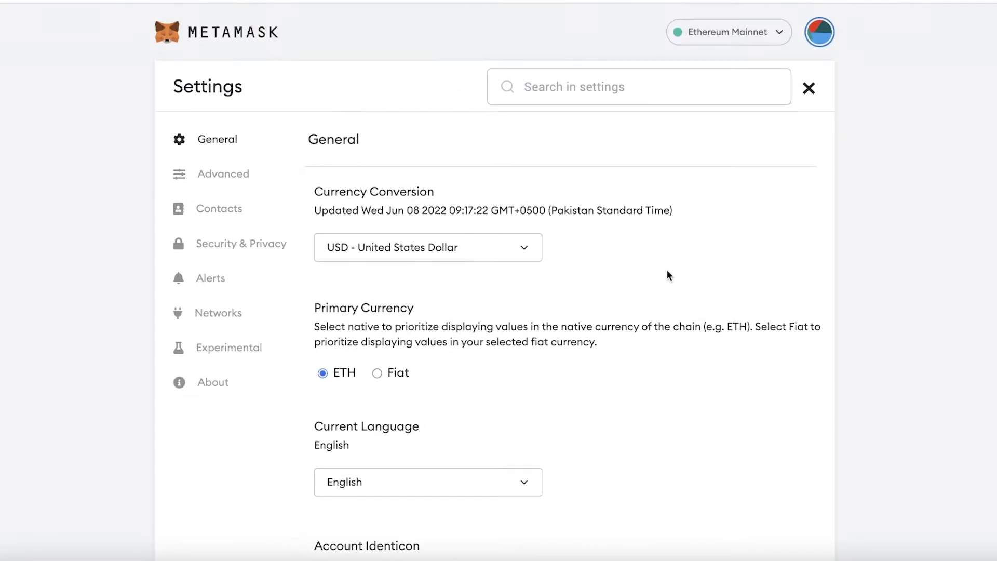
scroll(510, 263, down, 3)
scroll(499, 280, down, 2)
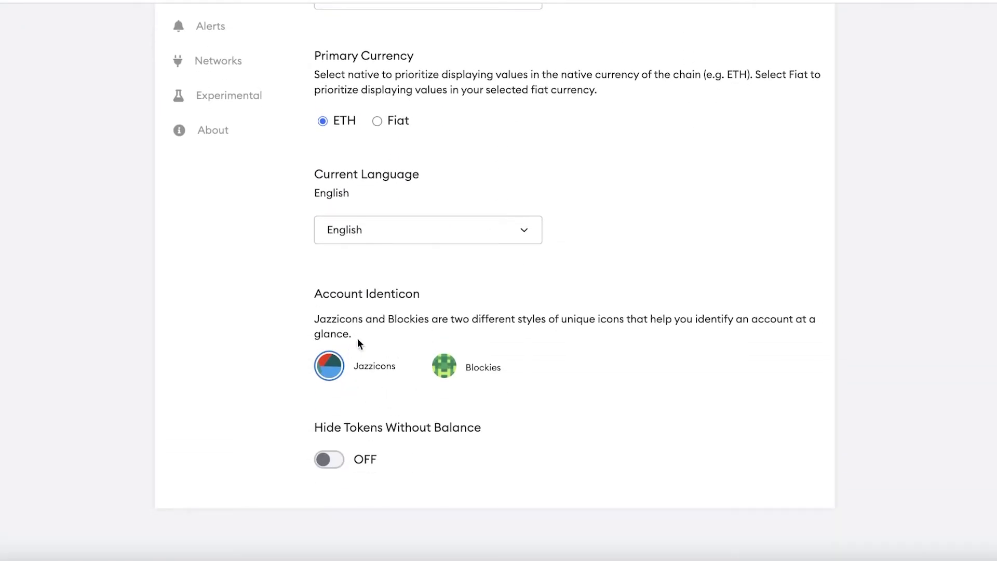
scroll(422, 385, up, 3)
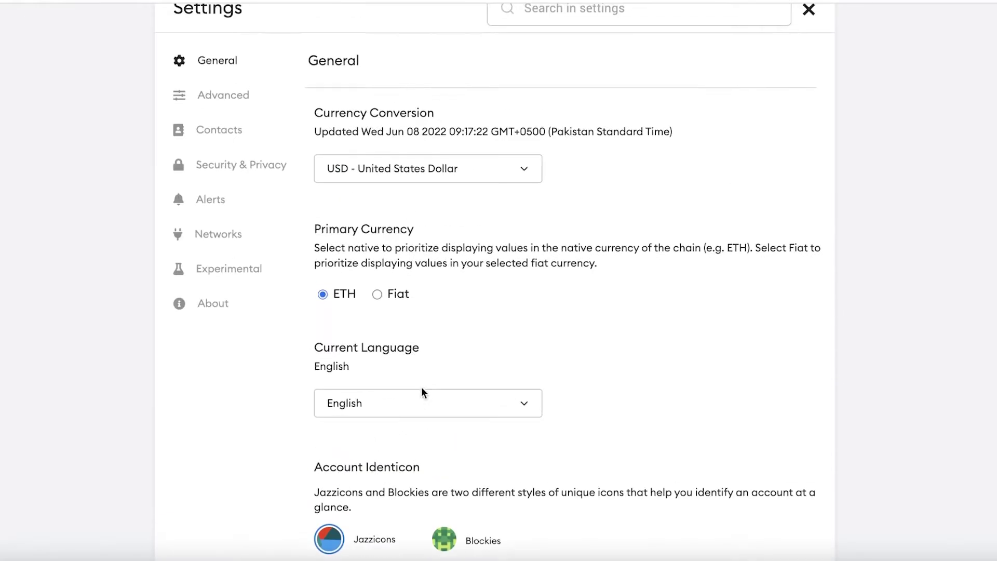
scroll(298, 278, up, 1)
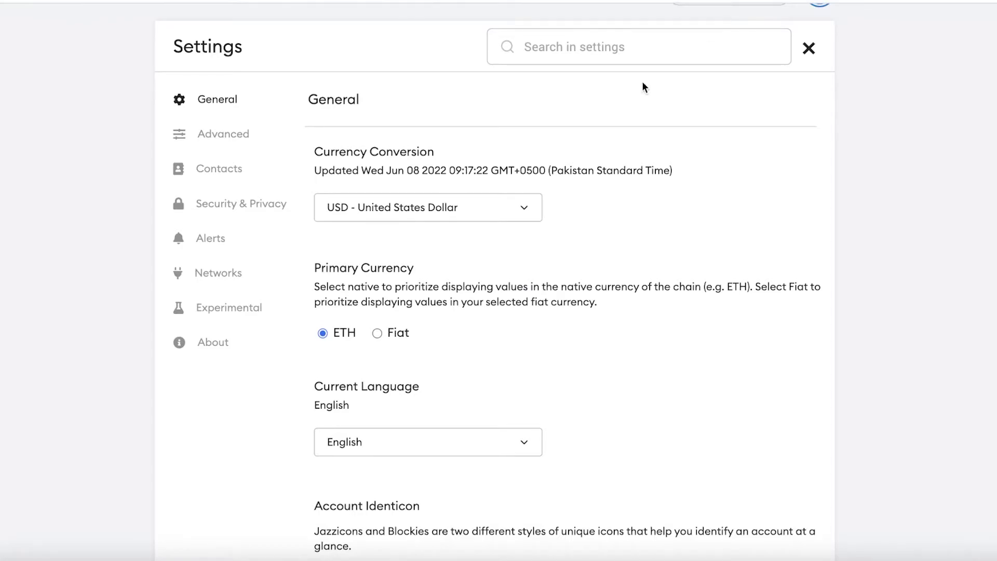
scroll(644, 87, up, 1)
click(246, 35)
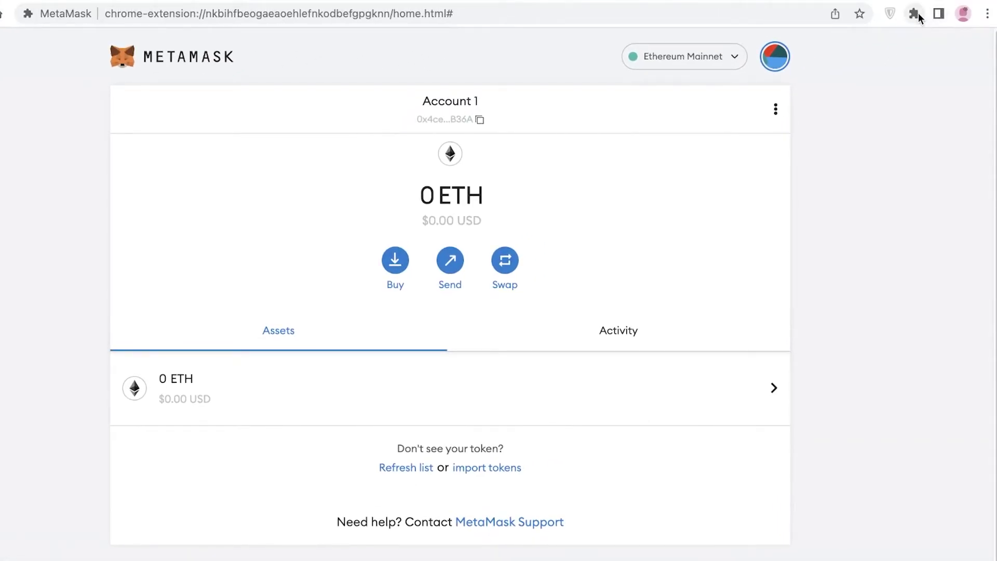
Pin MetaMask to the Chrome toolbar from the extensions list.
click(914, 15)
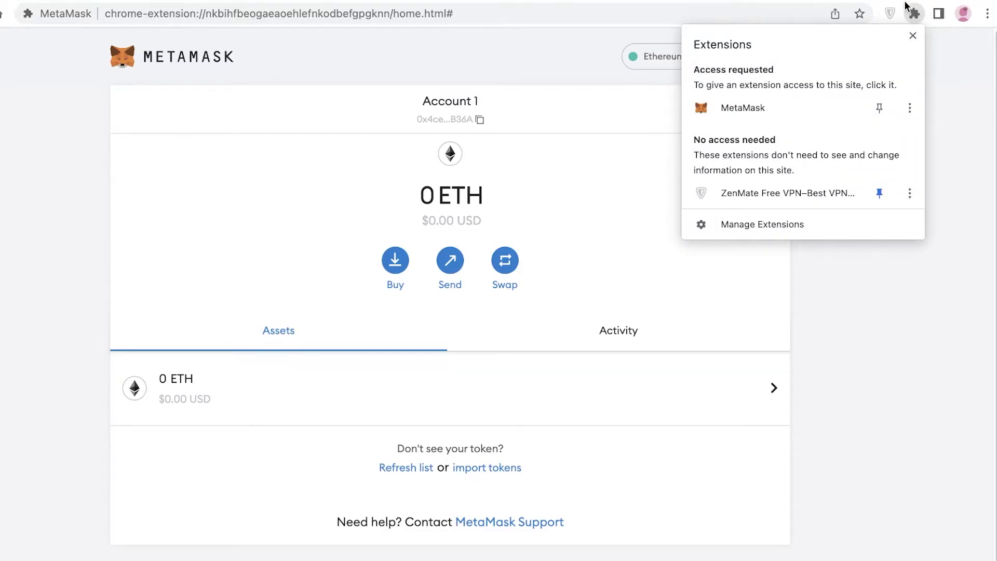
click(879, 109)
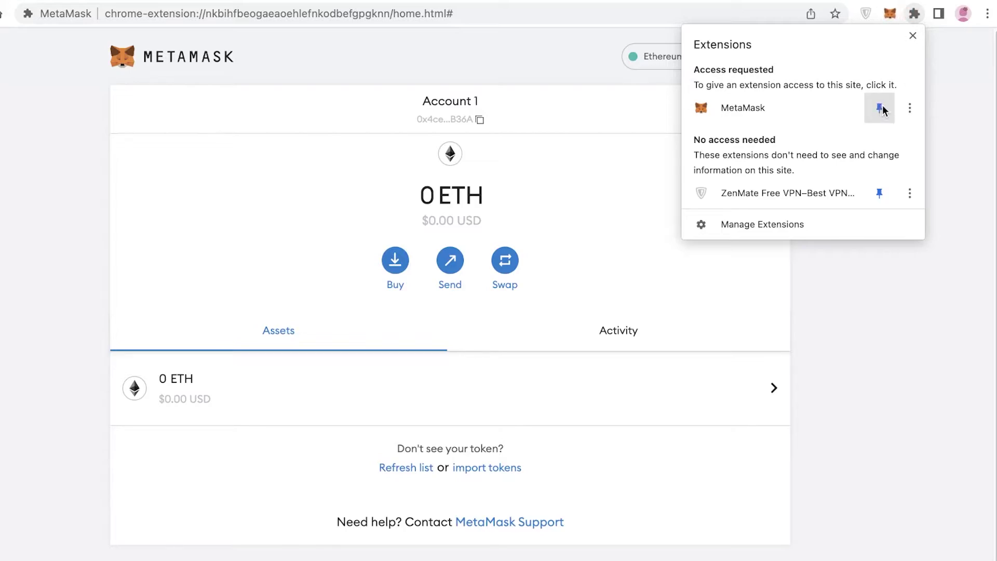
click(622, 114)
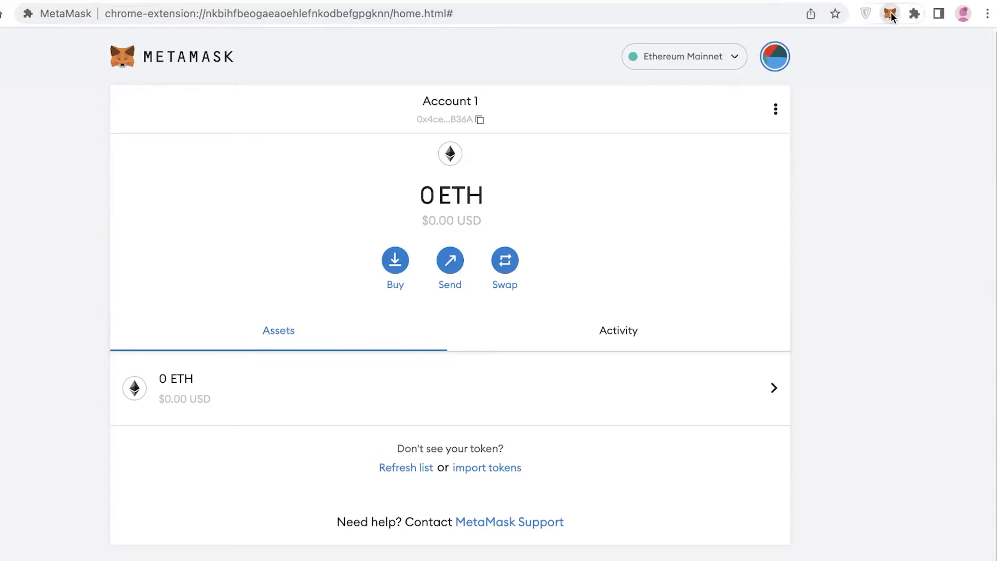
Bring up the MetaMask popup from the toolbar, then dismiss it to leave the full-page wallet.
click(891, 17)
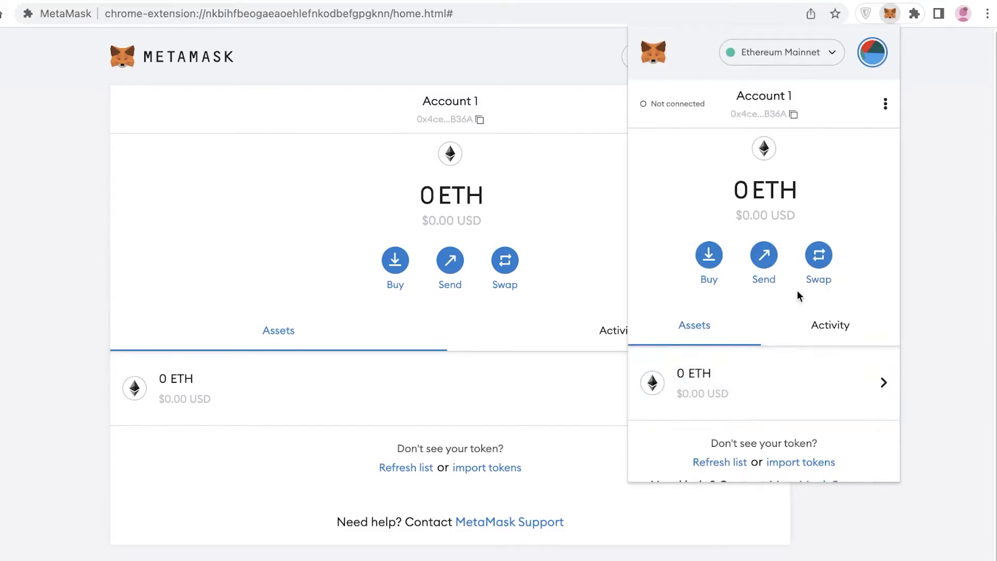
scroll(799, 299, down, 1)
scroll(786, 238, up, 1)
click(590, 127)
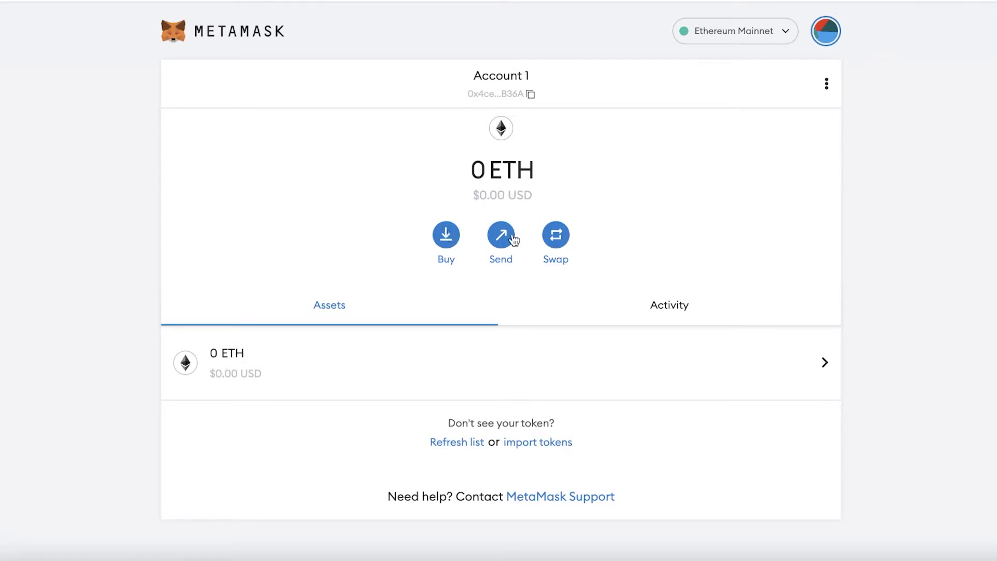
click(446, 234)
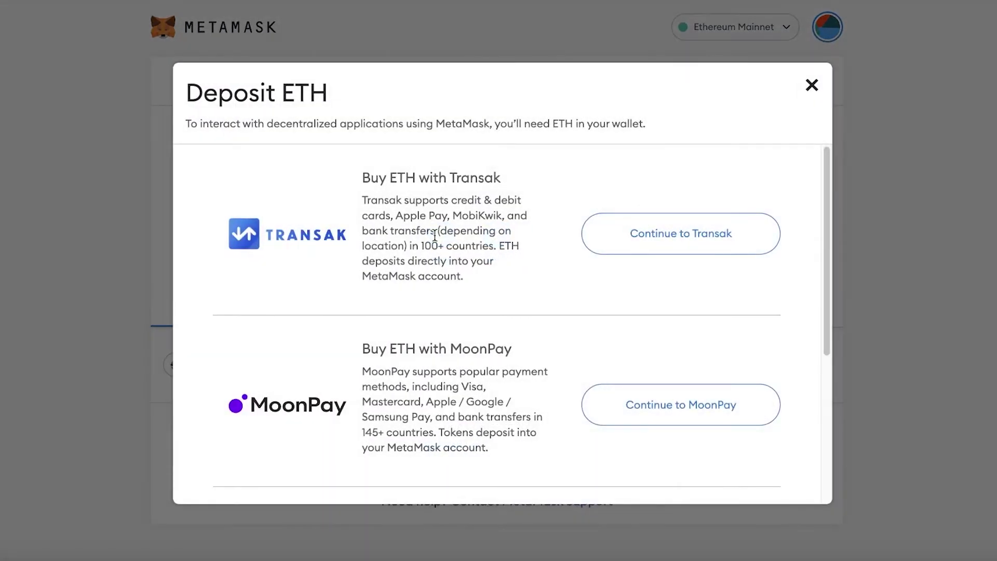
scroll(436, 236, down, 5)
scroll(439, 235, up, 5)
scroll(444, 233, down, 5)
scroll(445, 234, up, 5)
scroll(331, 252, down, 3)
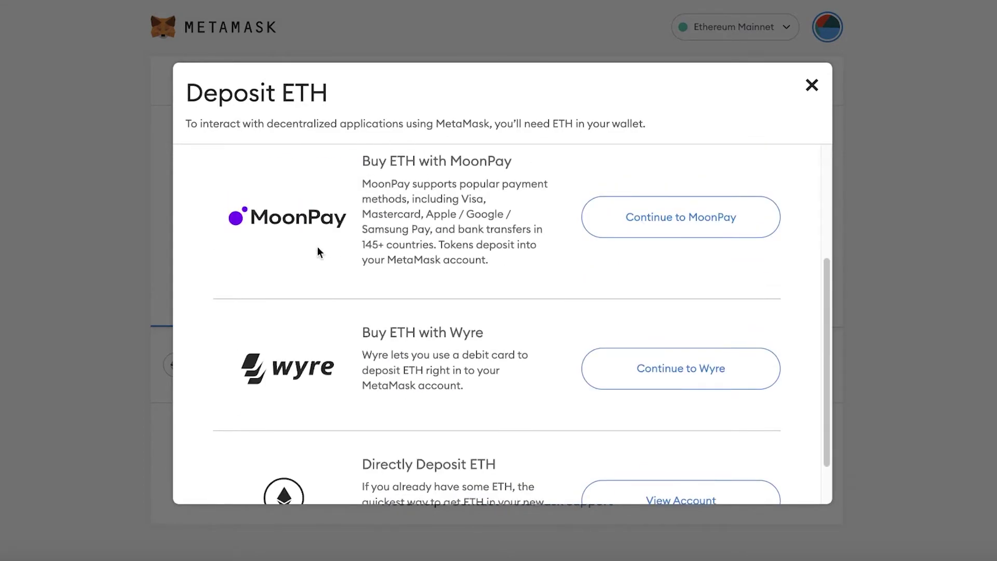
scroll(318, 251, down, 2)
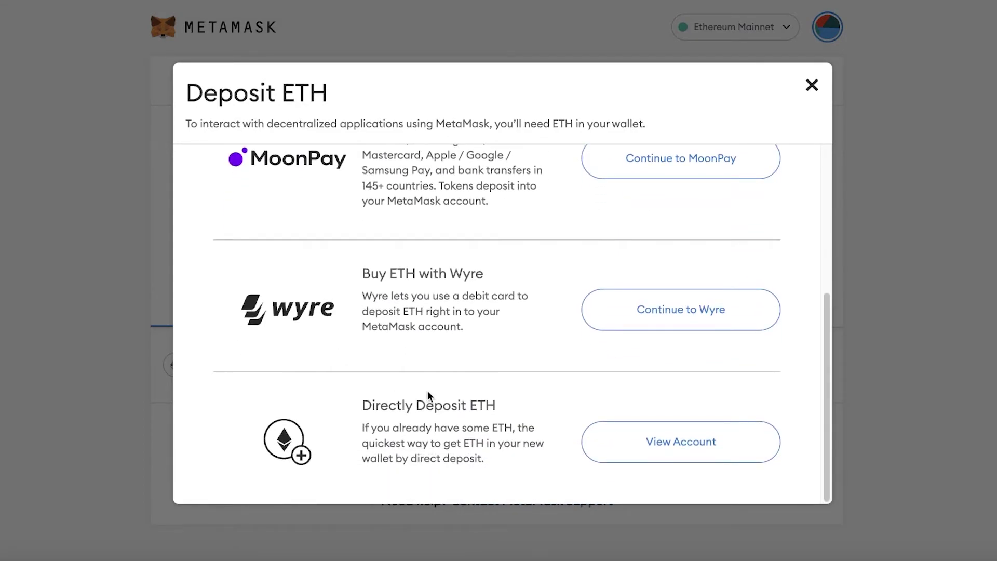
click(648, 441)
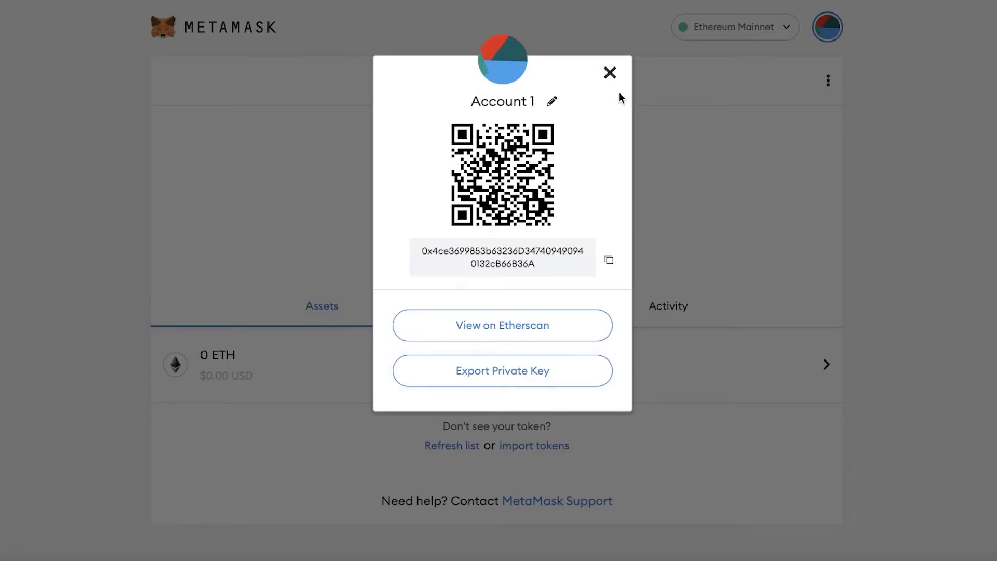
click(612, 70)
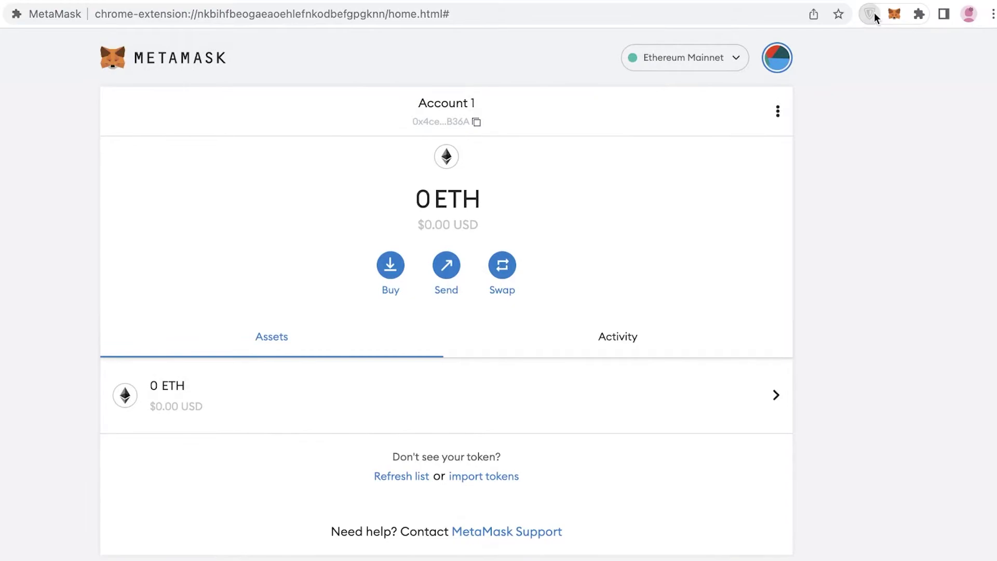
Dismiss the ZenMate popup and bring up the MetaMask wallet popup from the toolbar.
click(896, 0)
click(922, 2)
click(896, 14)
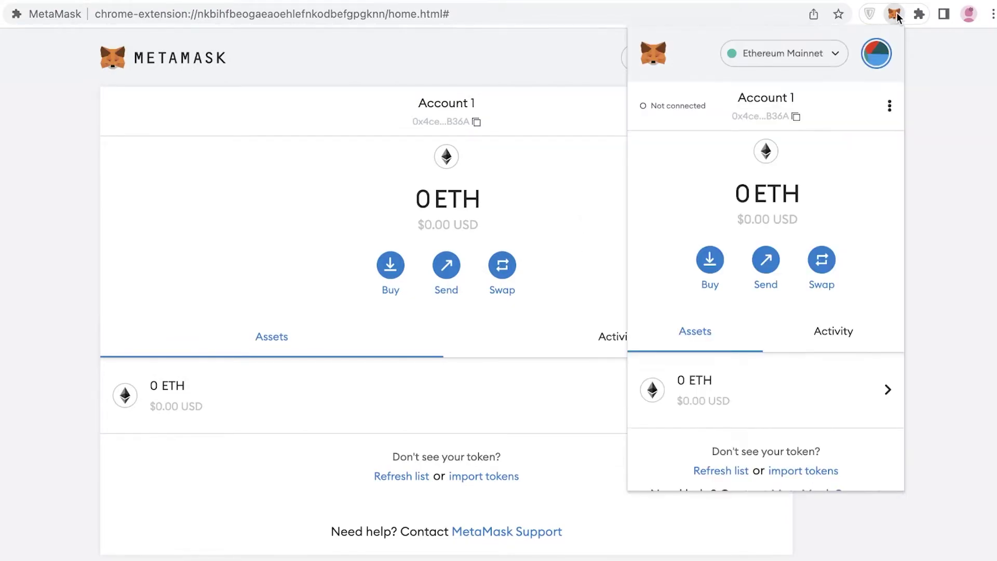
Show the Deposit ETH options via Buy and scroll the list to Wyre.
click(709, 254)
click(882, 102)
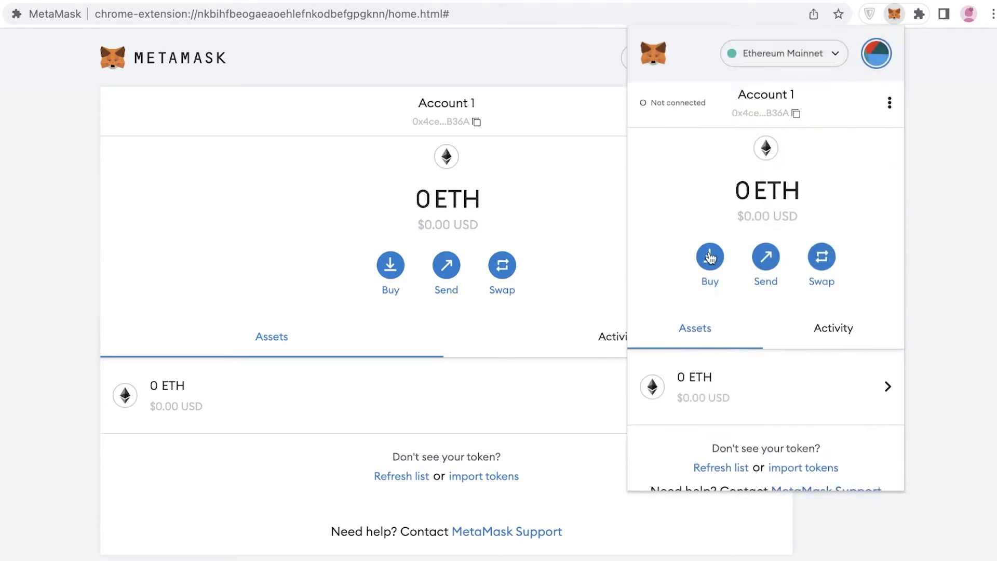
click(710, 259)
scroll(763, 302, down, 5)
scroll(774, 263, down, 3)
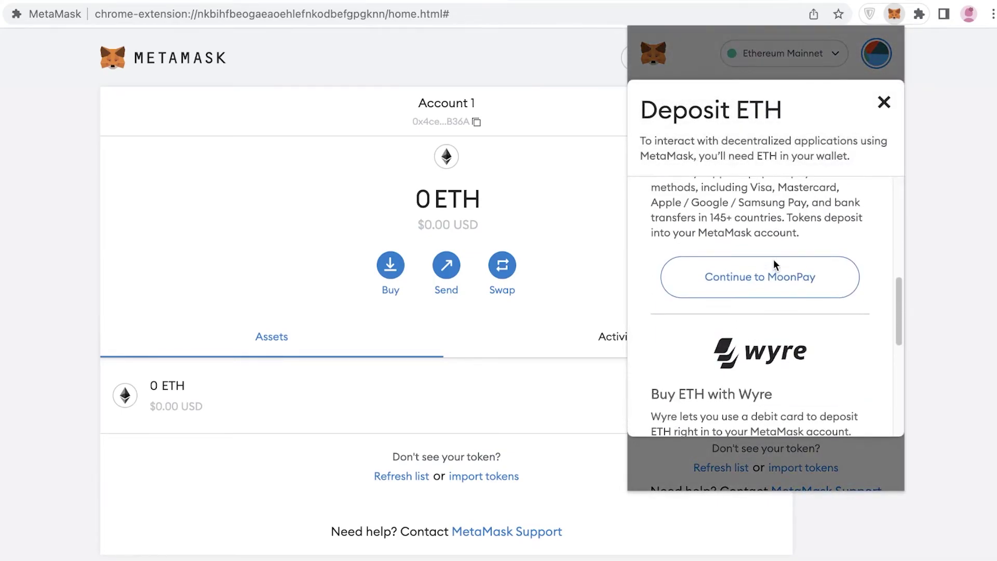
scroll(772, 290, down, 2)
scroll(772, 319, up, 4)
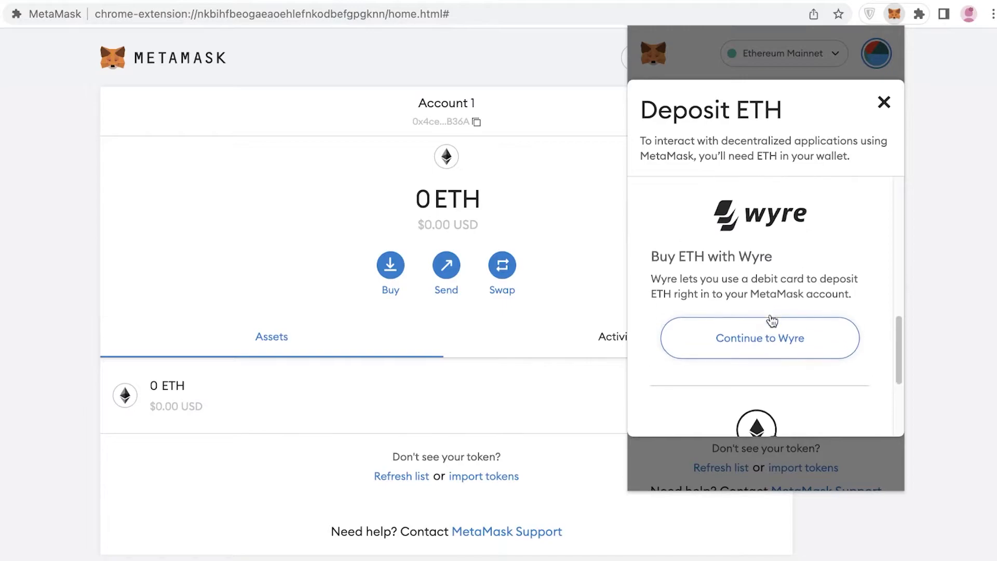
scroll(772, 325, down, 8)
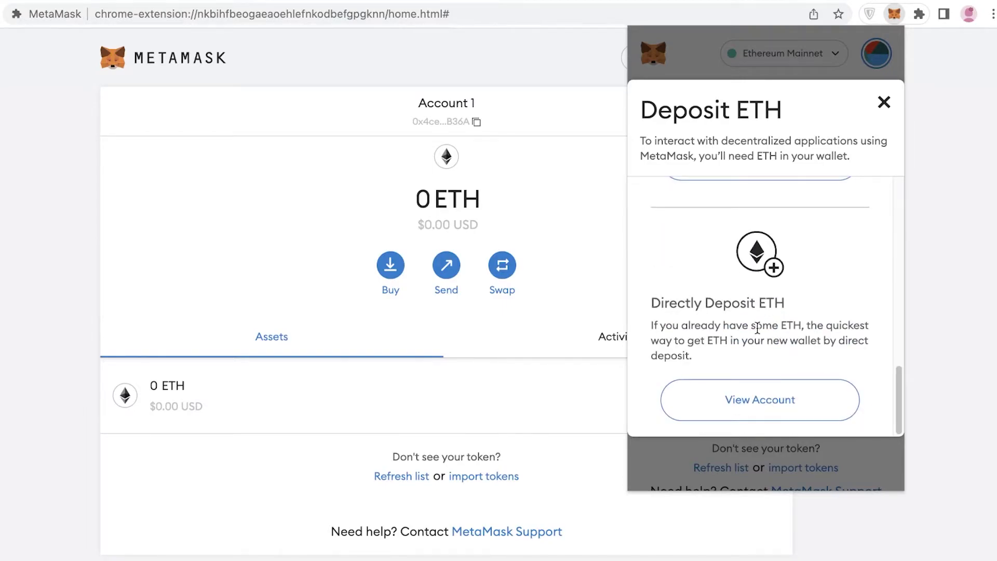
scroll(762, 297, up, 2)
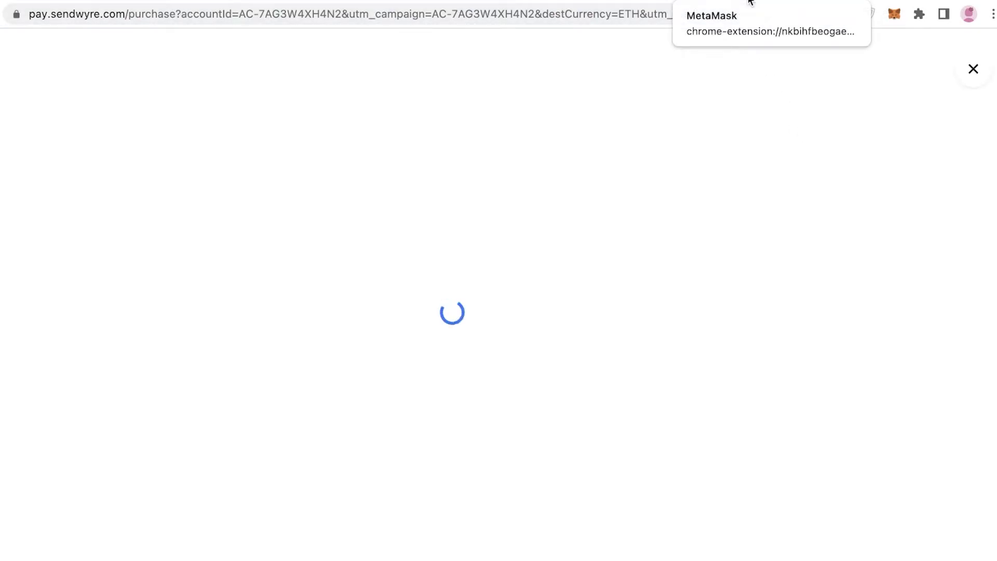
Scroll through Wyre's USD-to-ETH card purchase form and back up.
scroll(744, 156, down, 3)
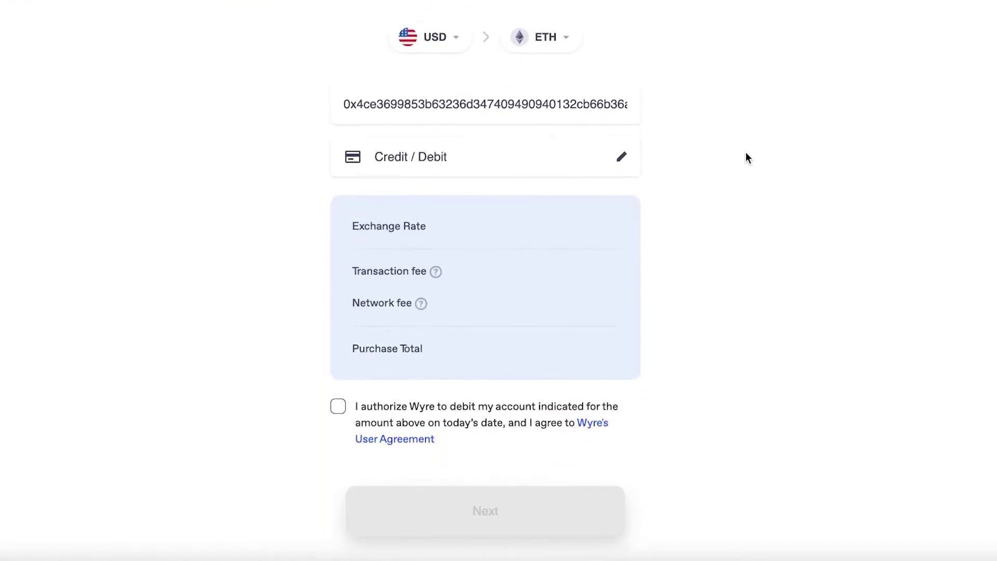
scroll(699, 109, up, 3)
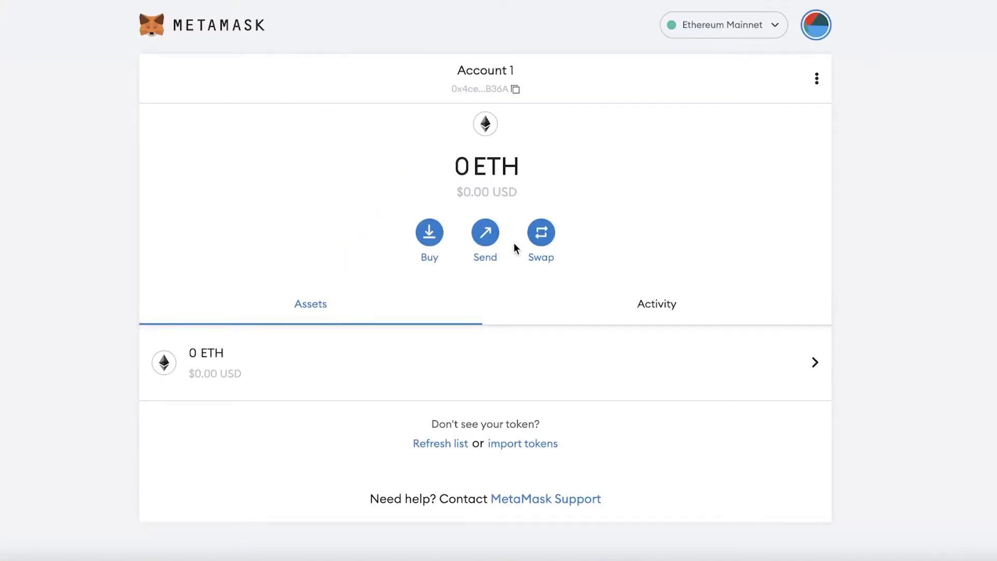
Open Buy's Deposit ETH options, scroll back up to Transak, and open its Buy crypto form.
click(419, 235)
scroll(539, 287, down, 5)
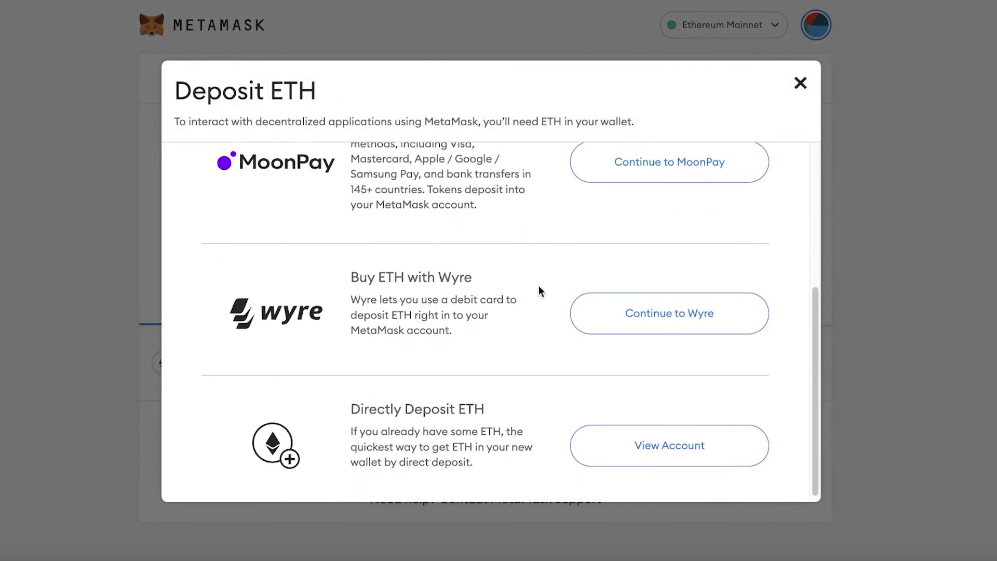
scroll(540, 287, up, 2)
scroll(560, 275, up, 1)
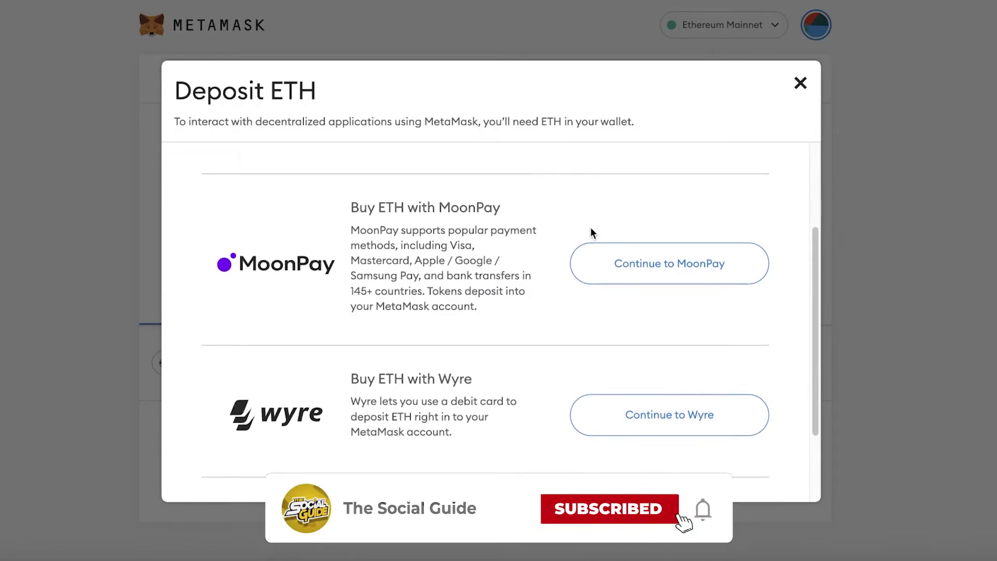
scroll(590, 228, up, 1)
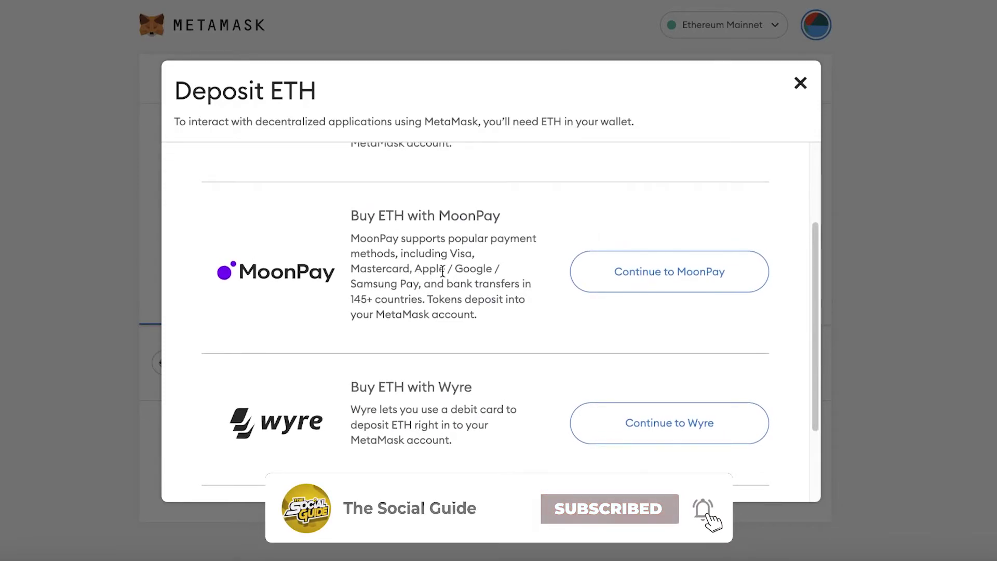
scroll(577, 247, up, 3)
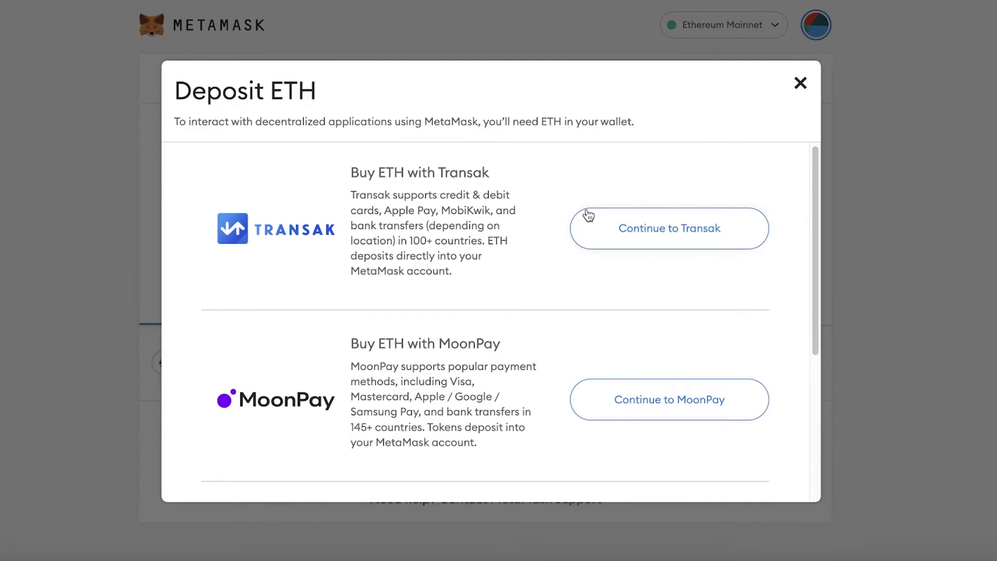
click(695, 229)
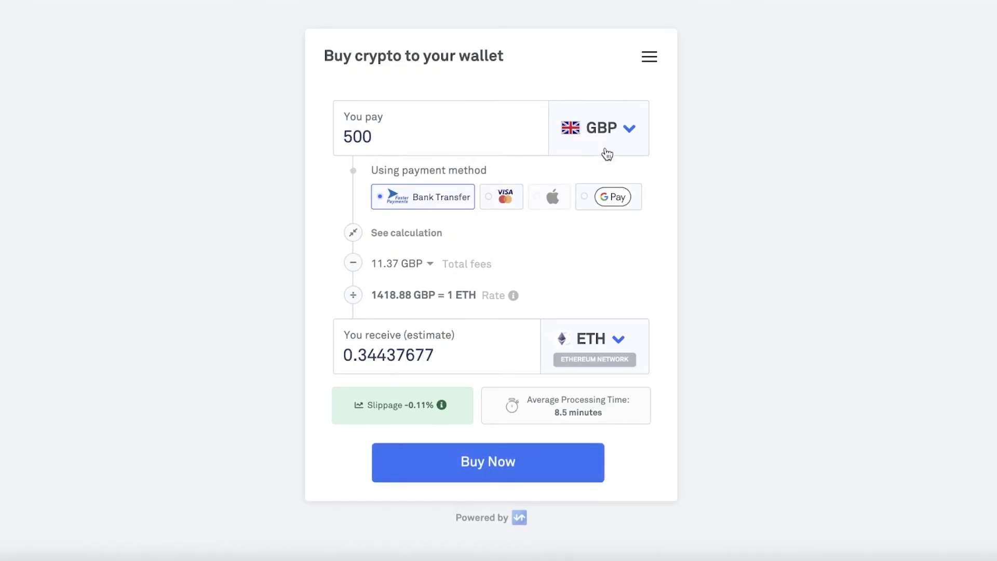
click(501, 196)
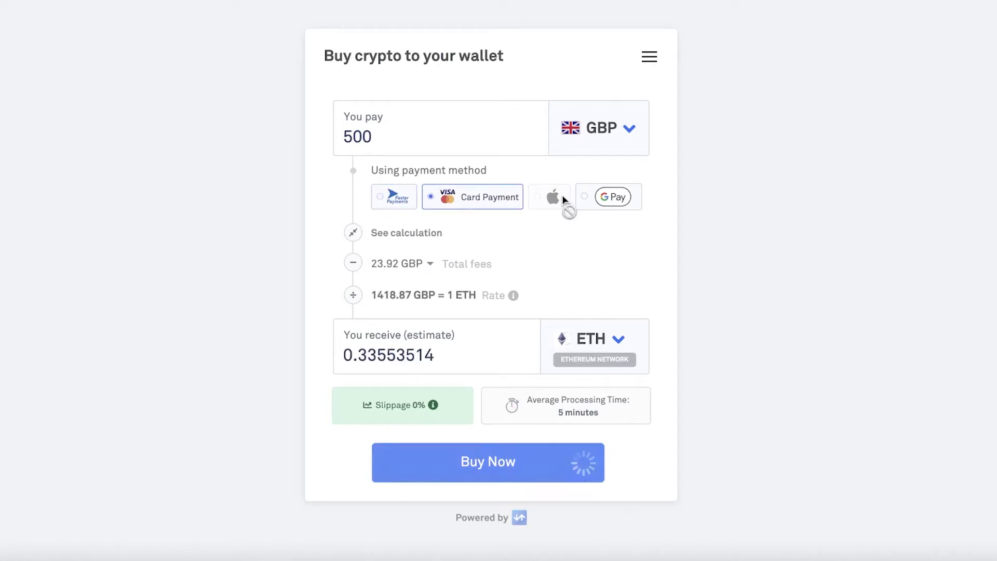
click(610, 197)
click(394, 197)
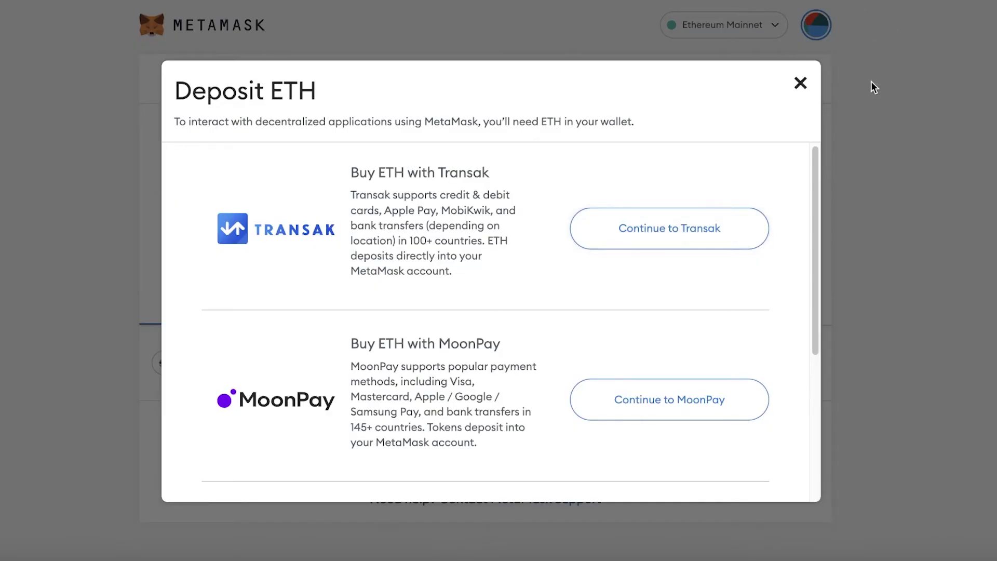
Close the buy options, return home, and open the Swap form, declining Smart Transactions.
click(800, 83)
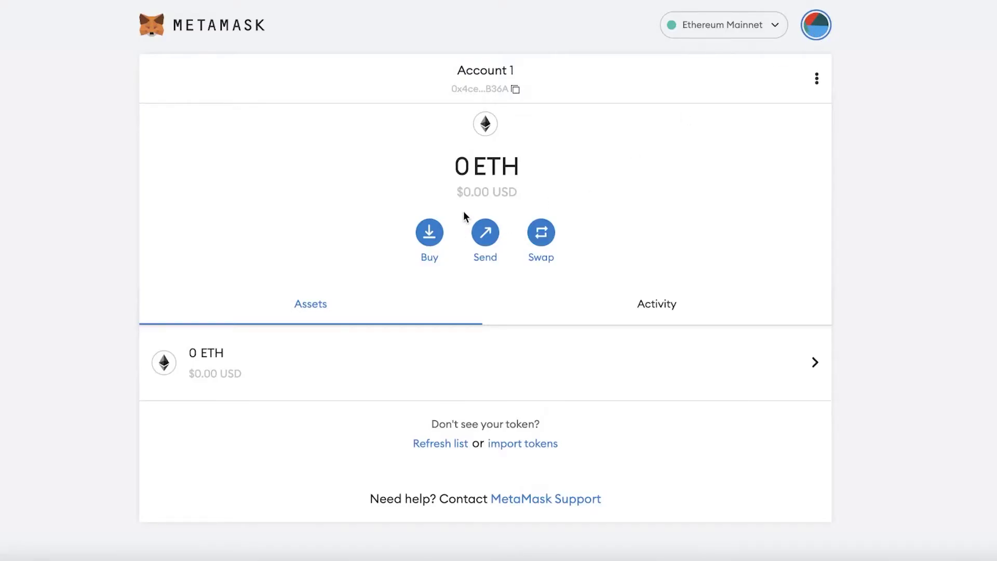
click(483, 229)
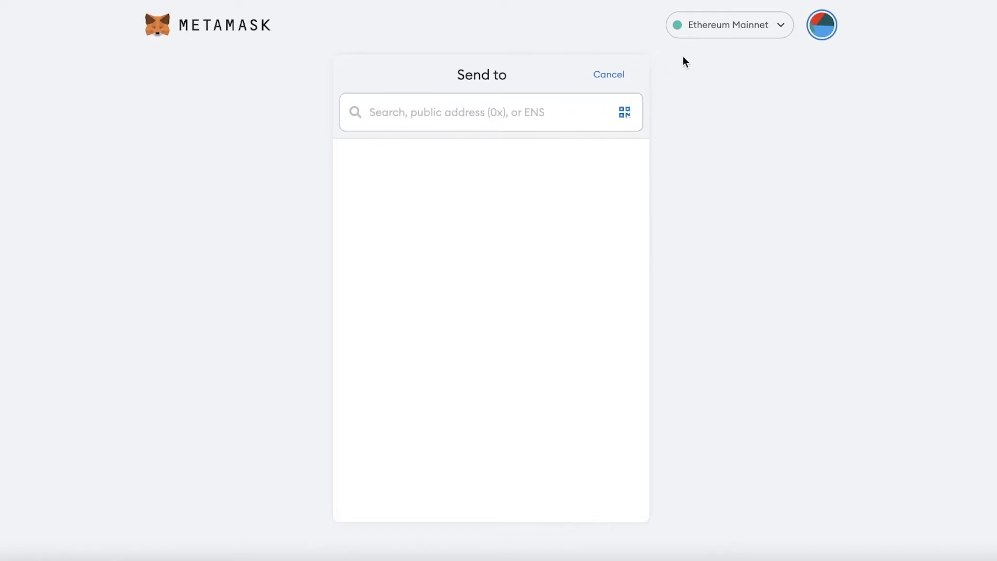
click(220, 31)
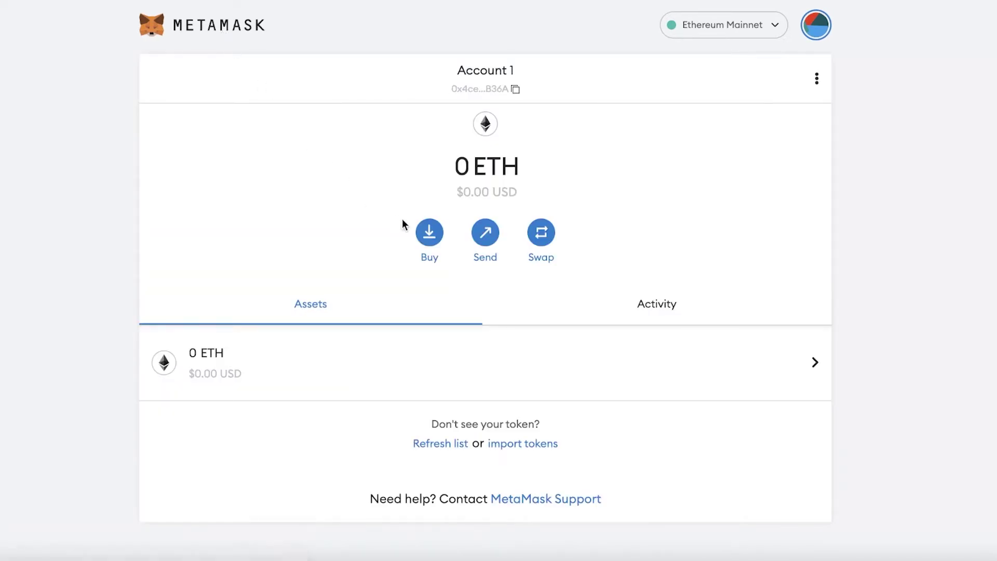
click(539, 234)
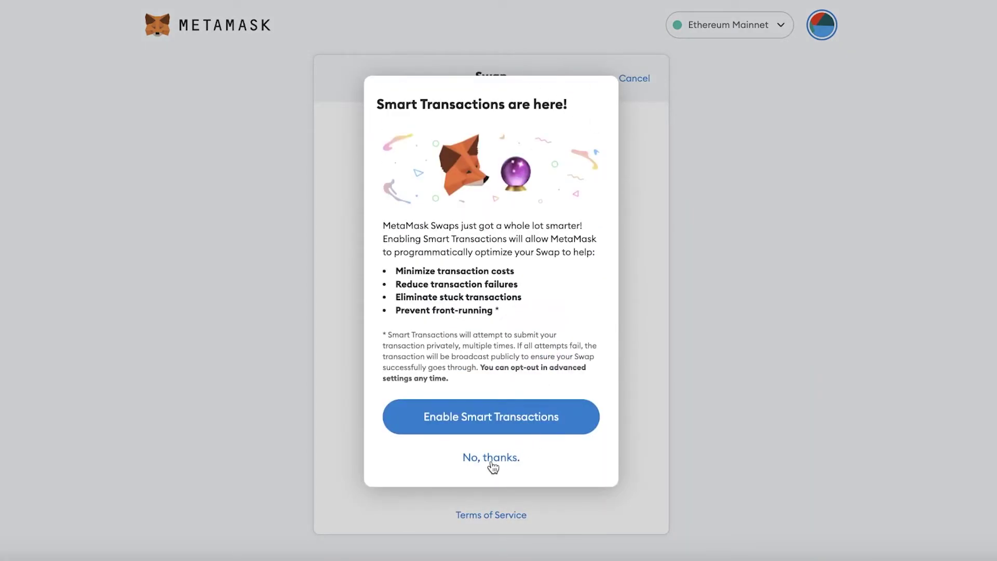
click(491, 457)
Enter 0.1 ETH as the amount to swap.
click(521, 191)
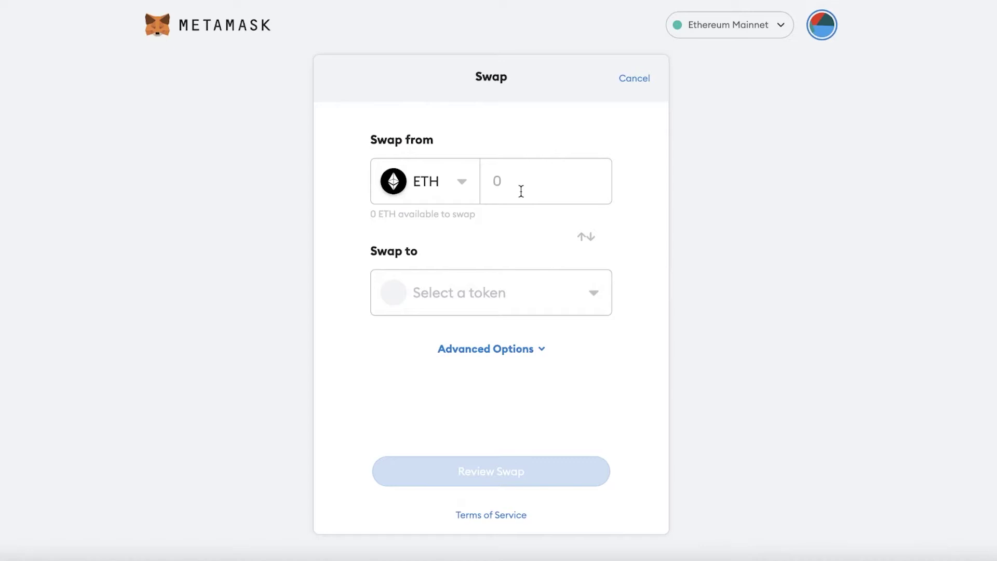
text(0.0)
key(BackSpace)
text(1)
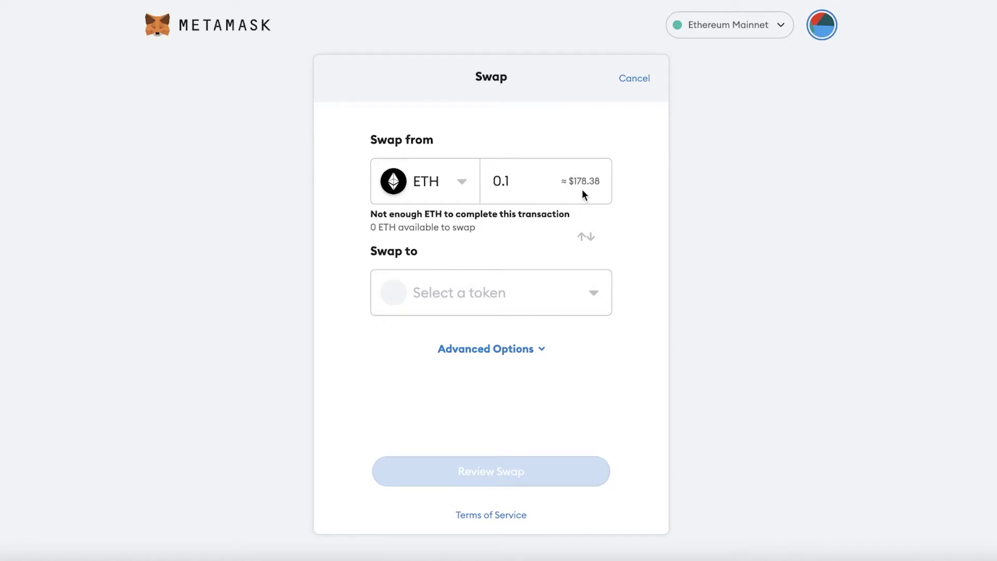
Browse the tokens available to swap into and close the list without choosing.
click(560, 294)
scroll(560, 325, down, 2)
scroll(559, 325, down, 15)
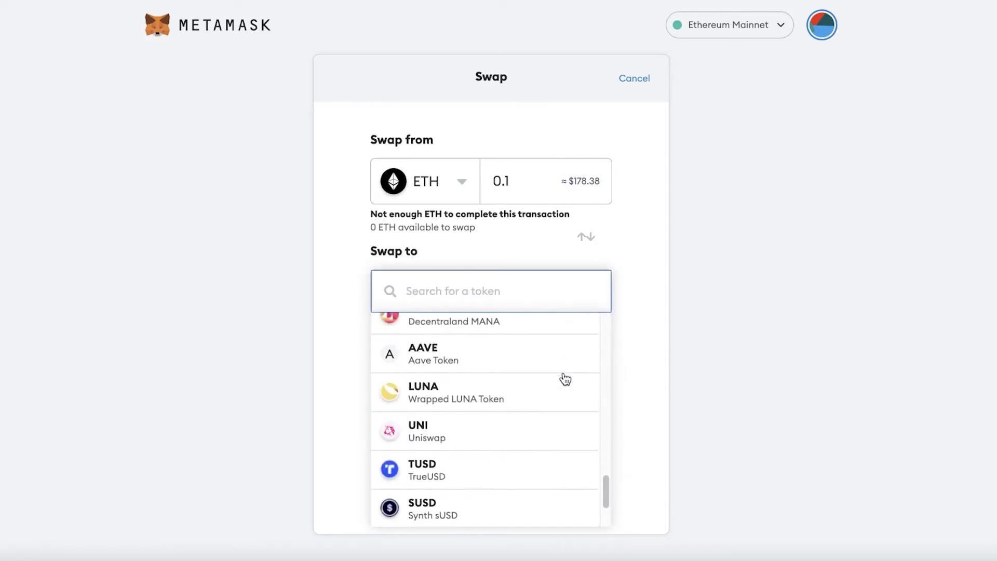
scroll(566, 381, up, 15)
click(835, 315)
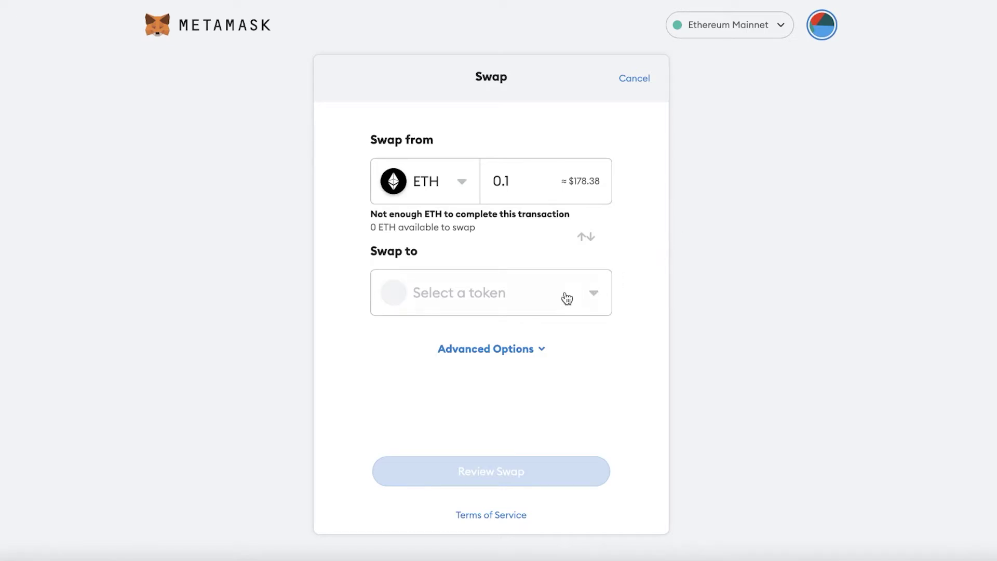
Reopen the Select a token list and scroll further down through it.
click(433, 310)
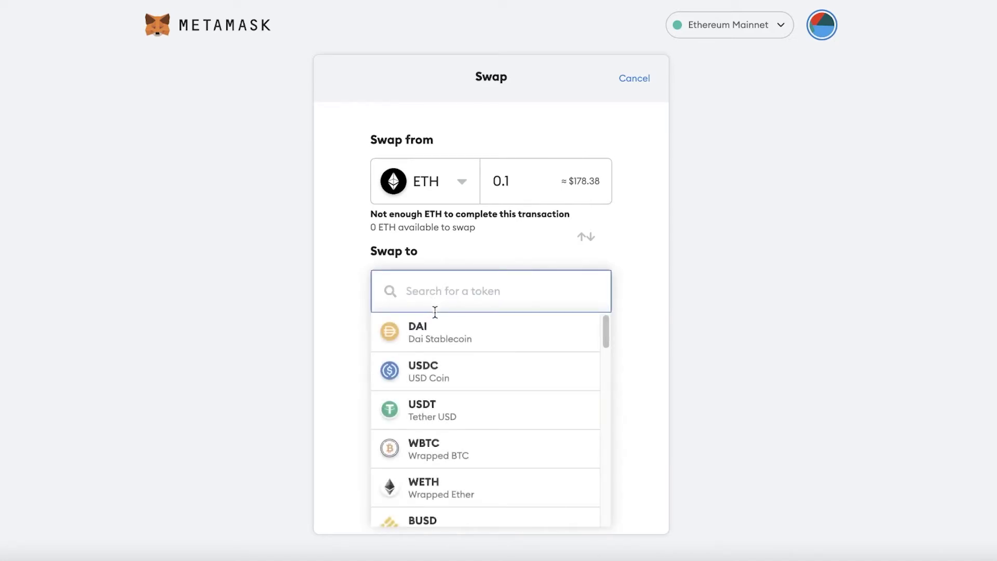
scroll(435, 320, down, 1)
scroll(434, 324, down, 15)
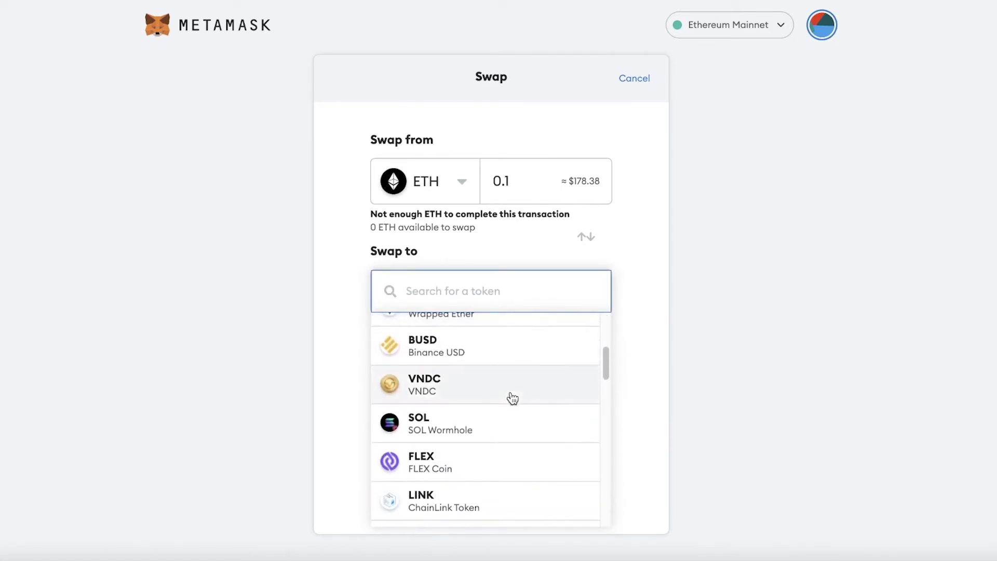
scroll(504, 409, down, 2)
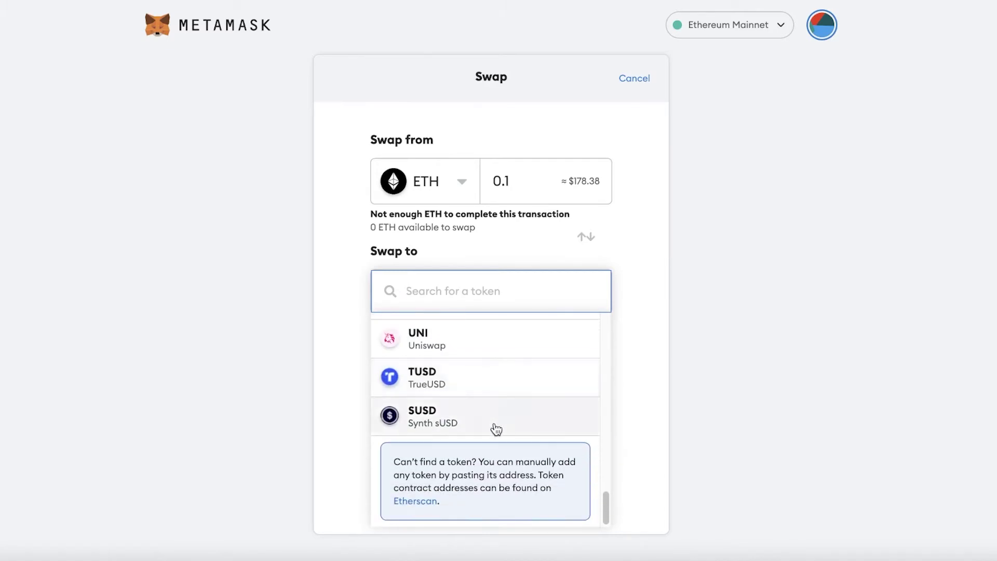
scroll(510, 336, up, 5)
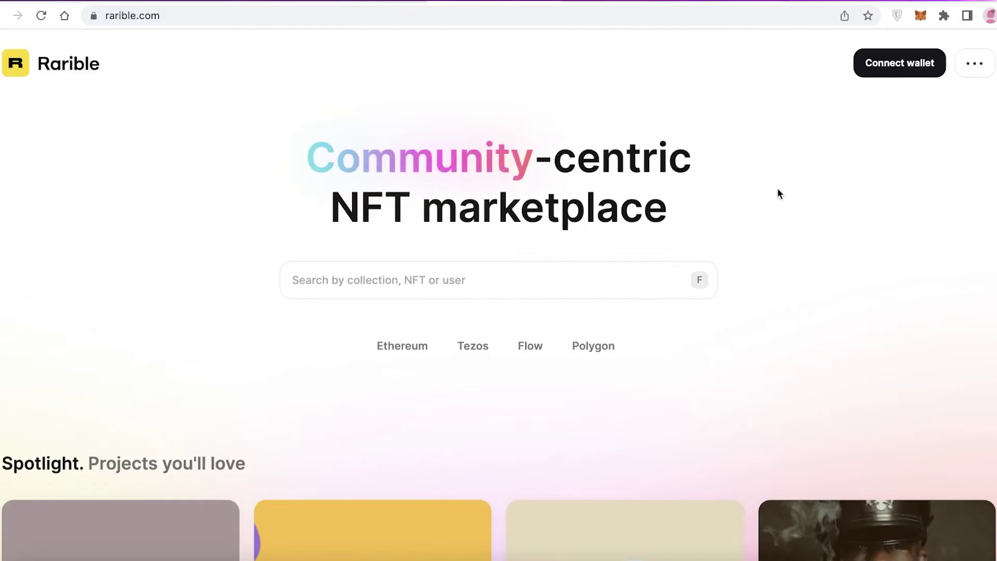
scroll(789, 192, down, 7)
scroll(796, 202, down, 10)
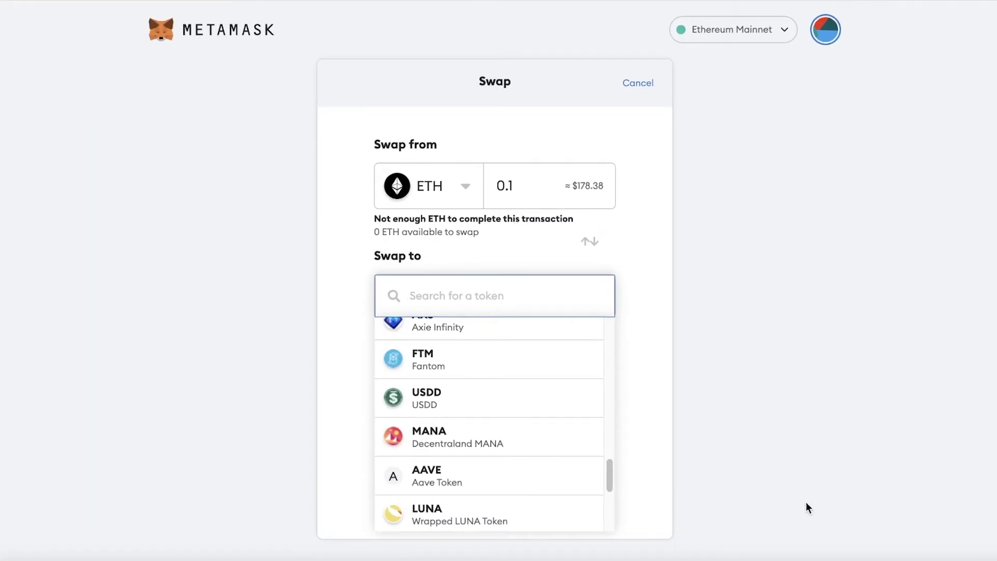
Reopen the token list, scroll to its bottom, and dismiss it with no token chosen.
scroll(547, 403, up, 10)
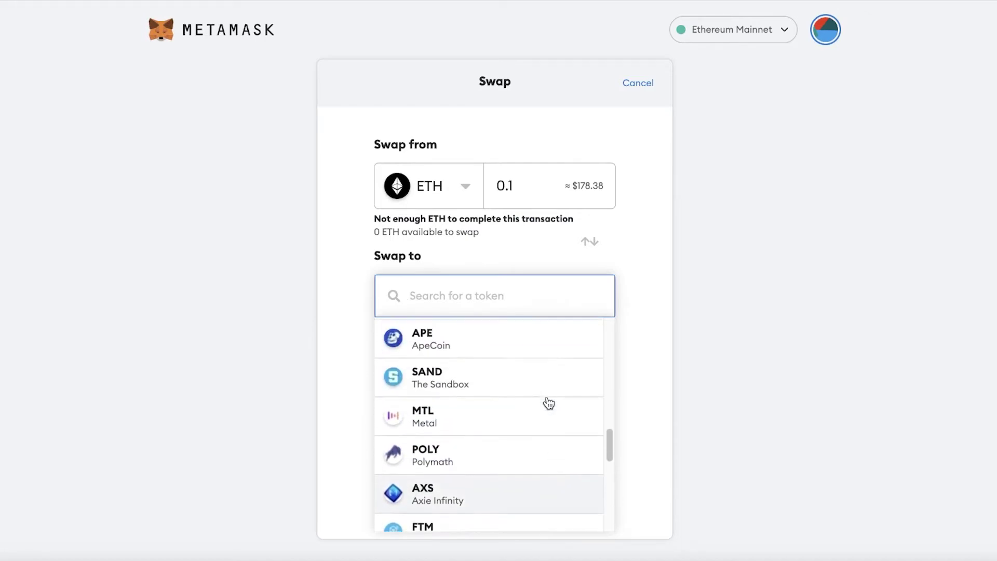
click(492, 235)
click(467, 291)
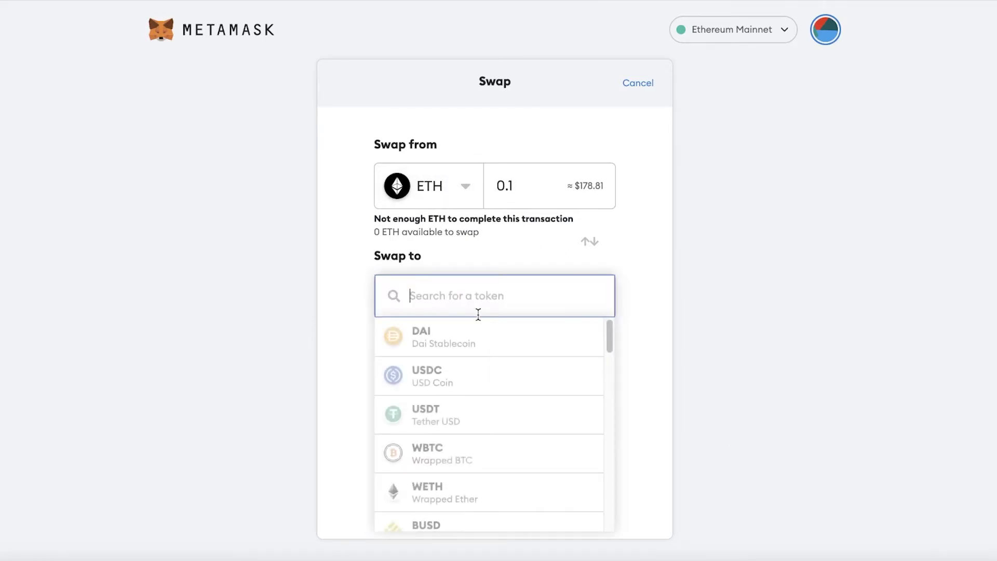
scroll(494, 373, down, 10)
scroll(494, 373, up, 10)
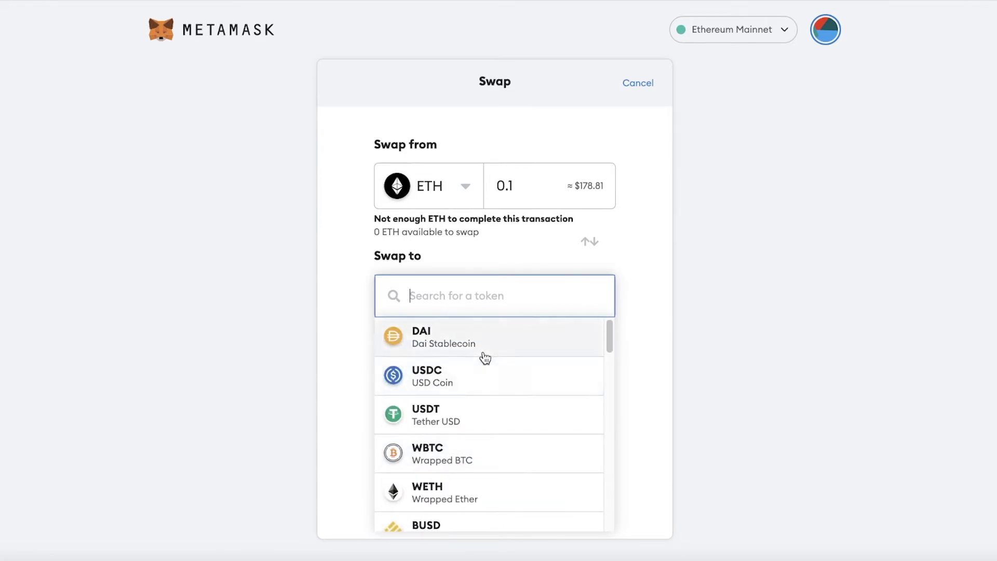
scroll(494, 421, down, 3)
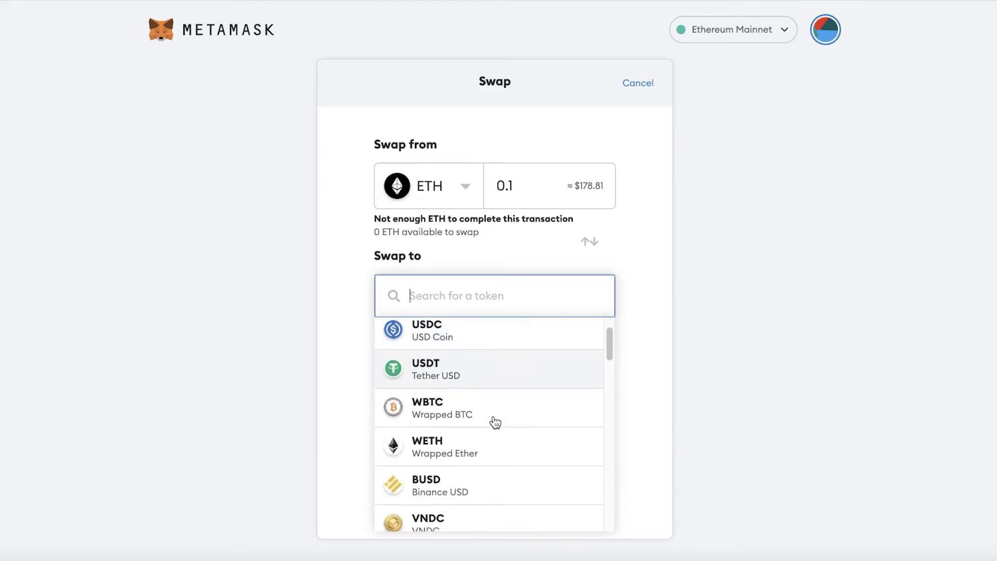
scroll(474, 394, down, 2)
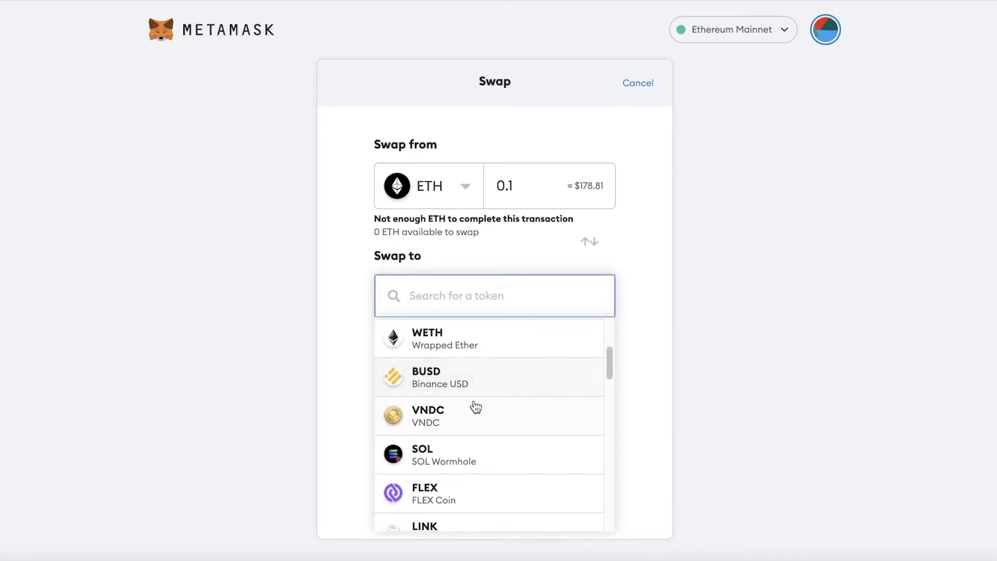
scroll(478, 462, down, 5)
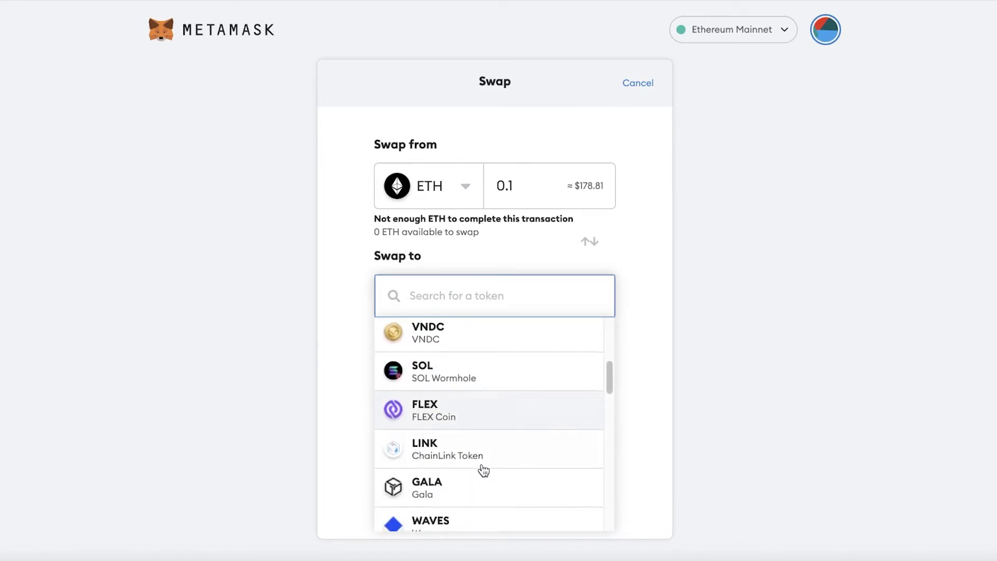
scroll(491, 473, down, 1)
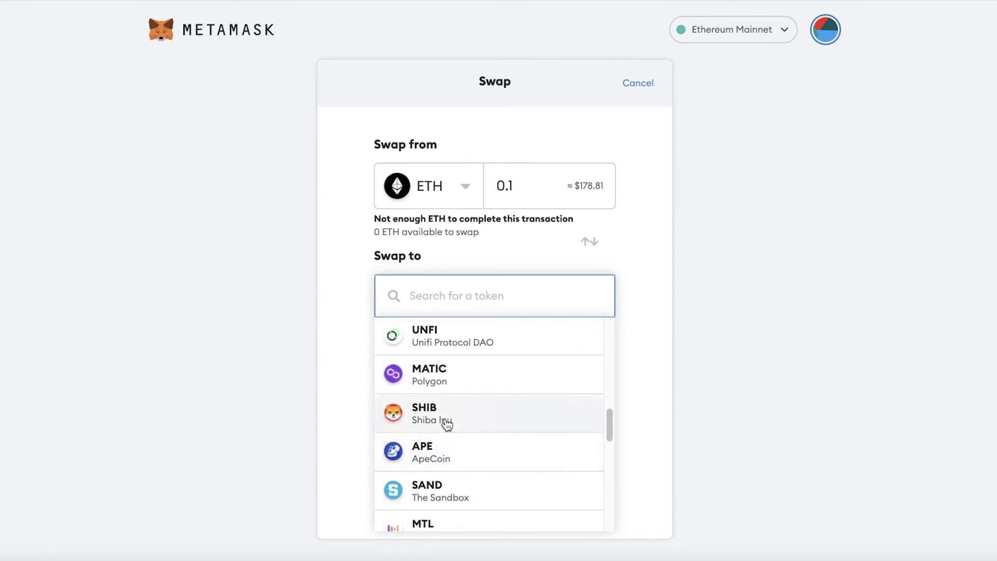
scroll(456, 470, down, 1)
scroll(456, 470, down, 3)
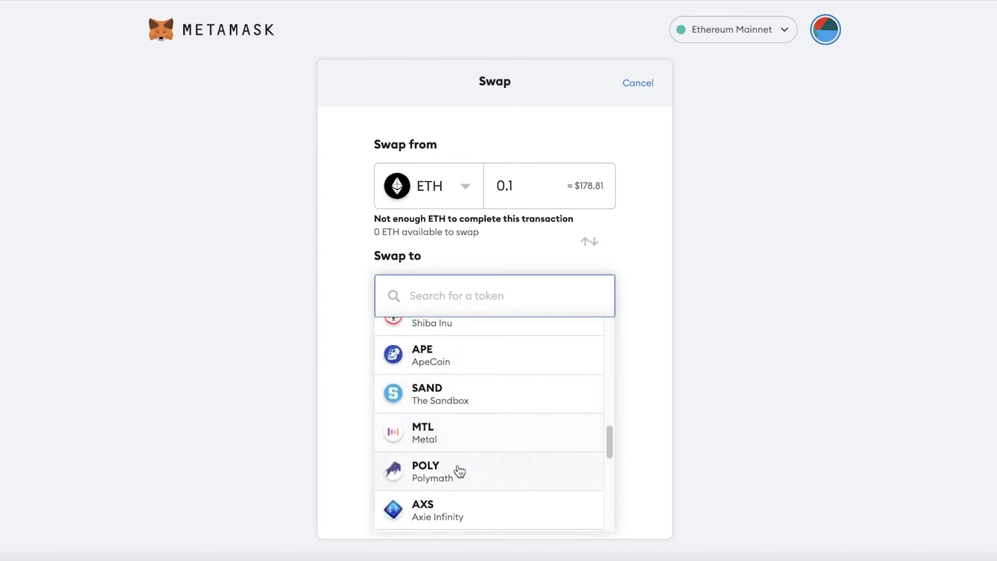
scroll(458, 467, down, 3)
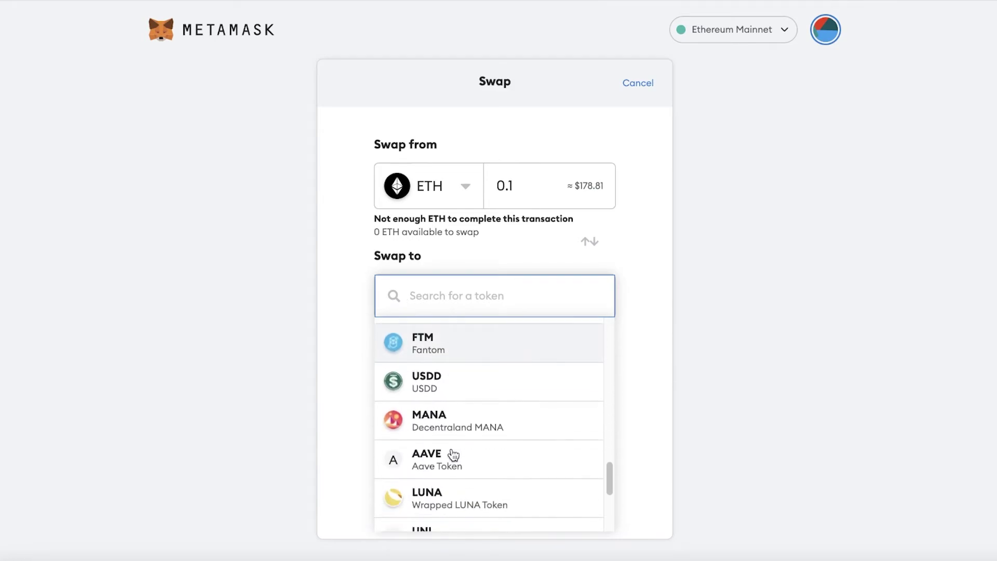
scroll(461, 413, down, 3)
scroll(521, 376, up, 1)
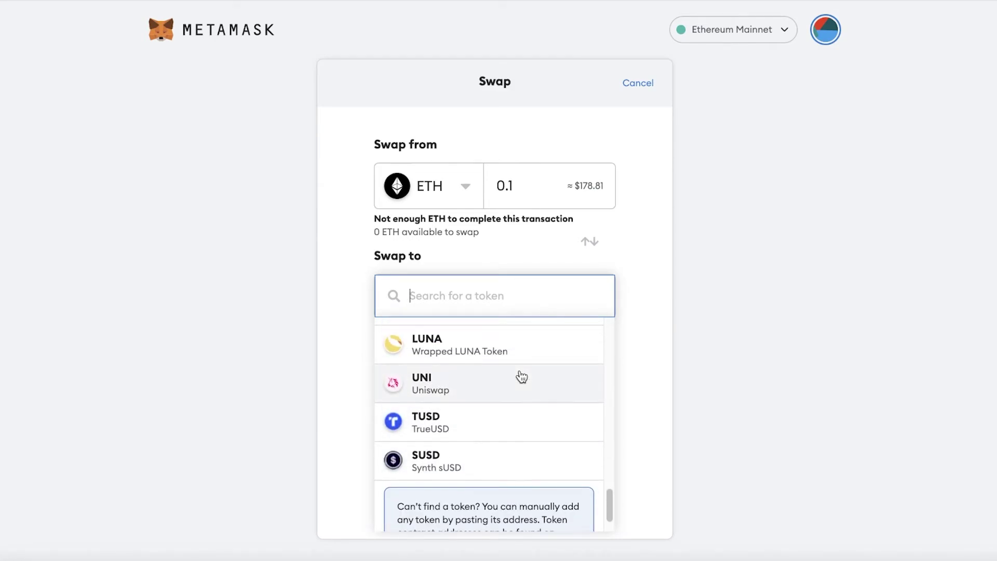
click(710, 290)
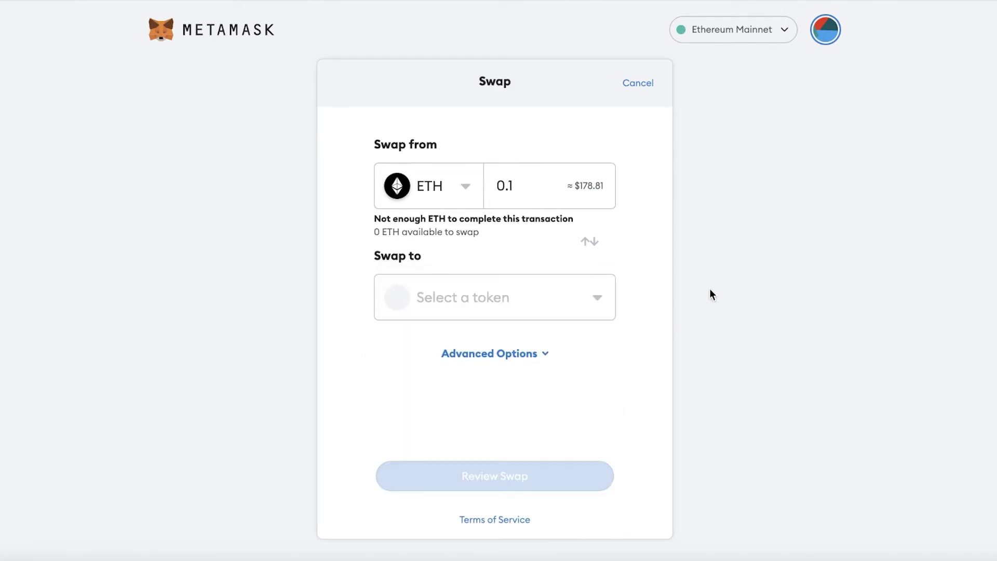
In Advanced Options, set swap slippage to 2% and switch Smart Transaction to ON.
click(489, 357)
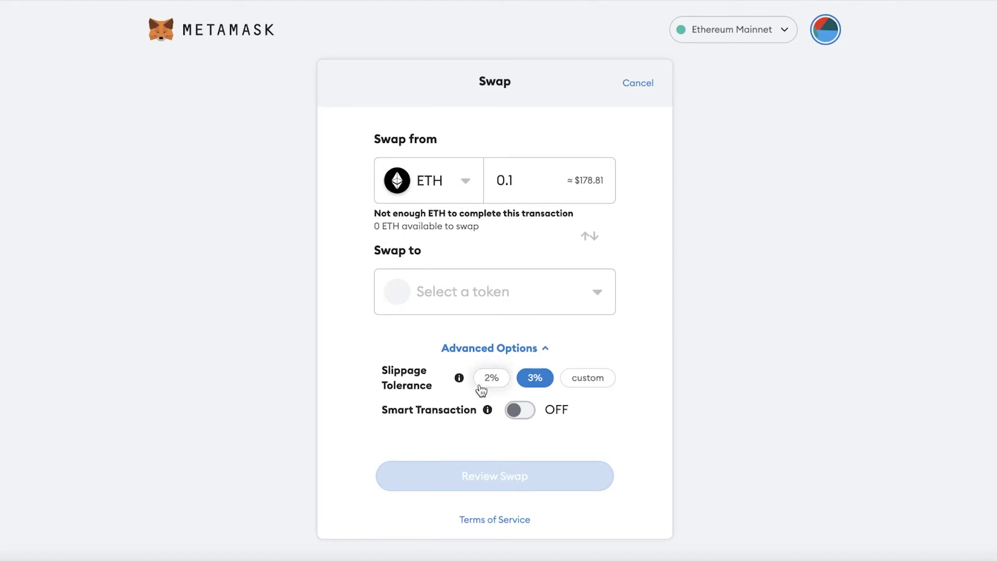
mouse_move(459, 377)
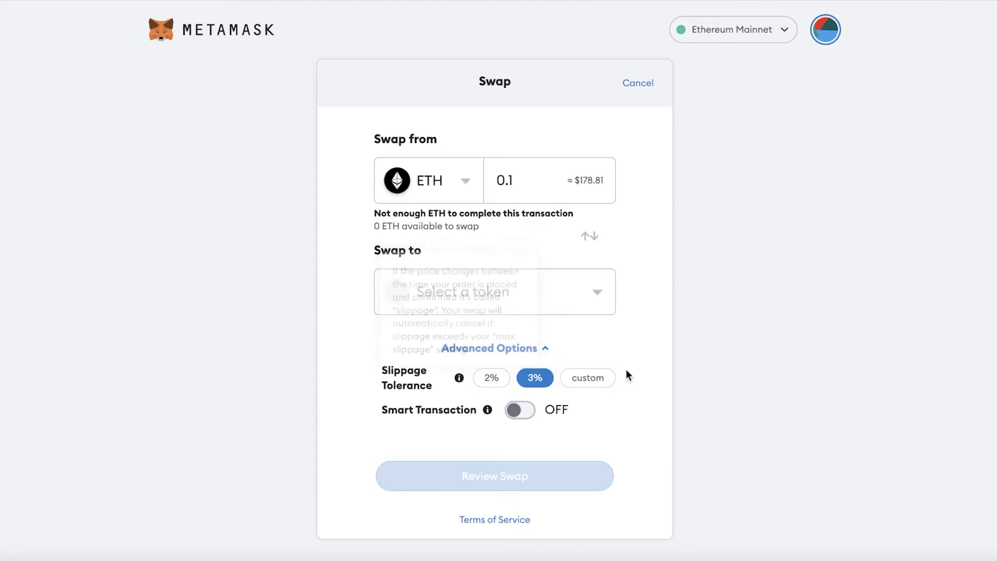
click(574, 374)
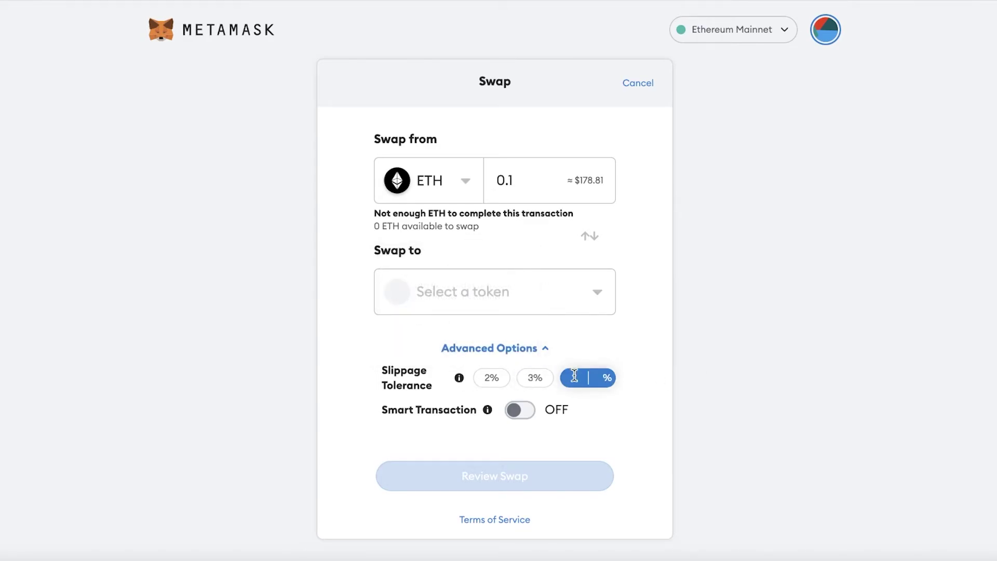
click(519, 378)
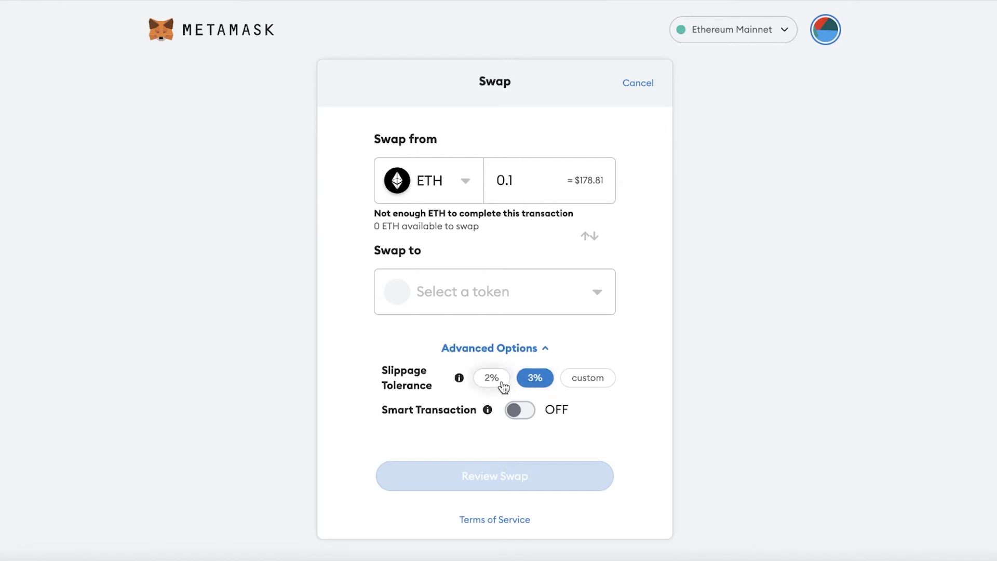
click(523, 383)
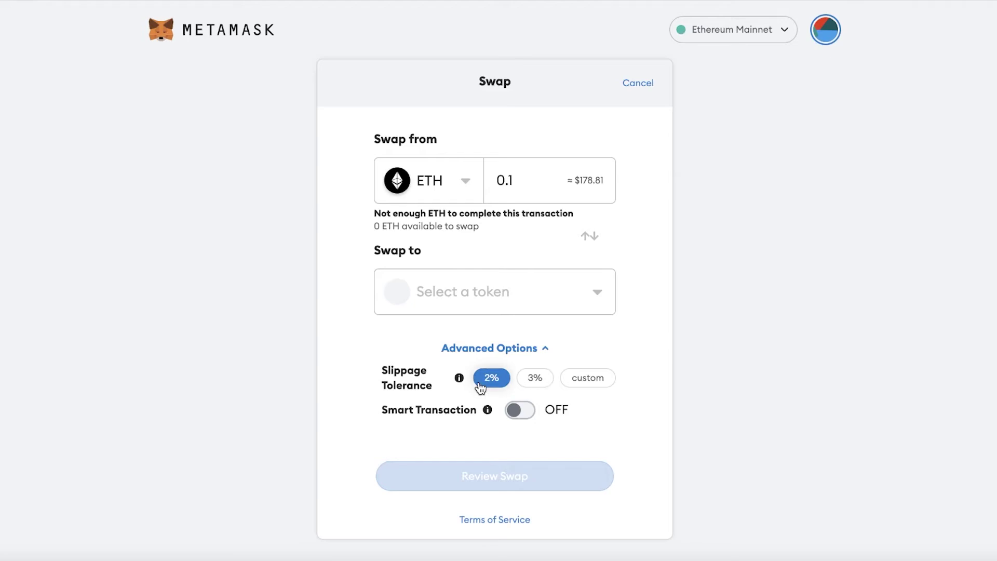
click(505, 410)
mouse_move(487, 410)
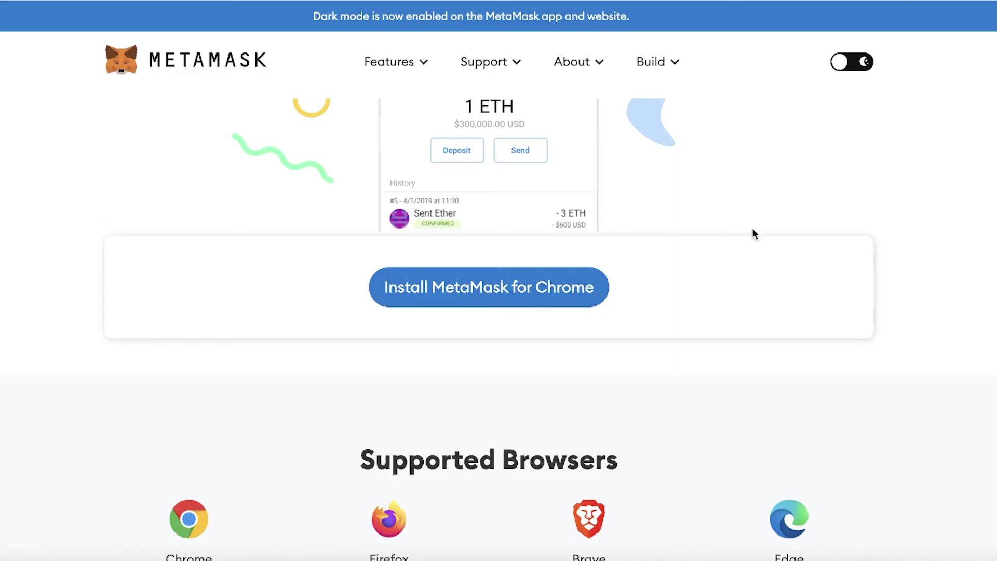
Read through the EIP-1559 gas fees article on metamask.io, then go back to the homepage.
scroll(754, 233, up, 5)
click(238, 55)
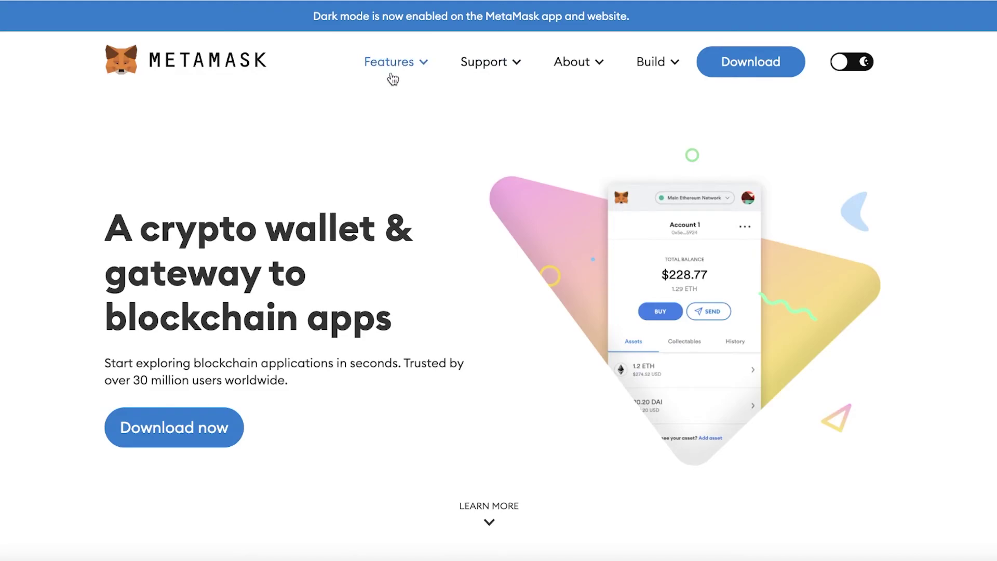
click(412, 129)
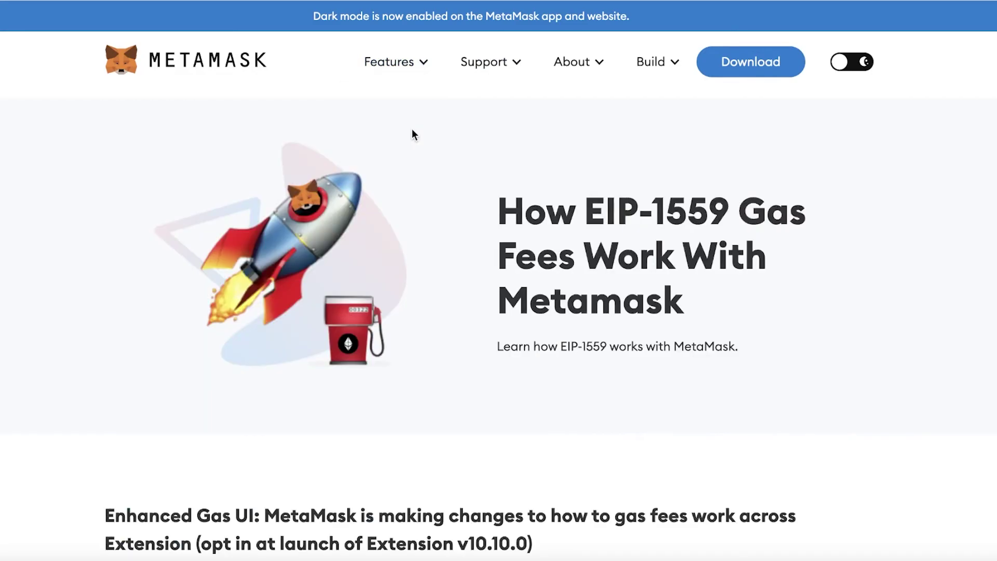
scroll(414, 135, down, 5)
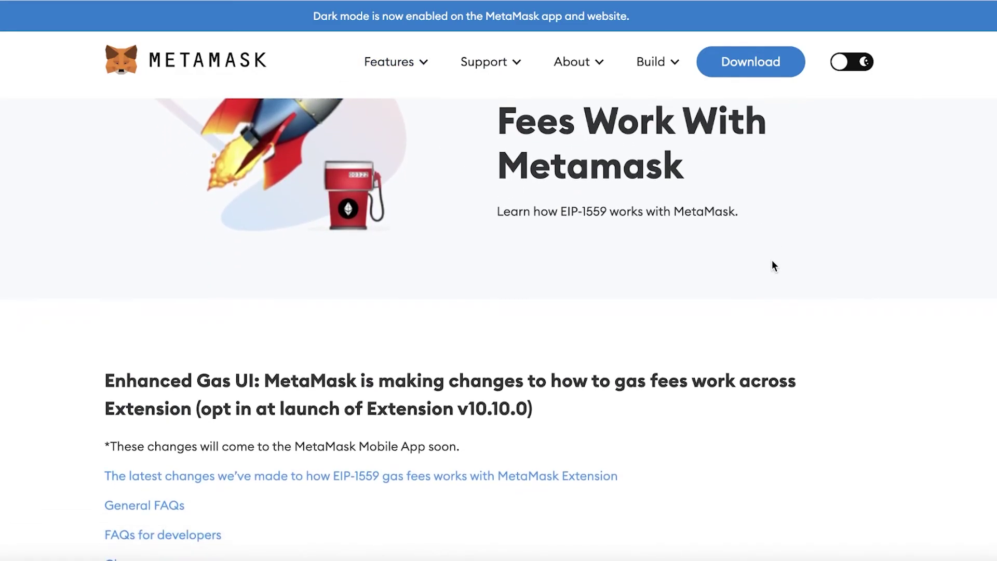
scroll(772, 261, down, 4)
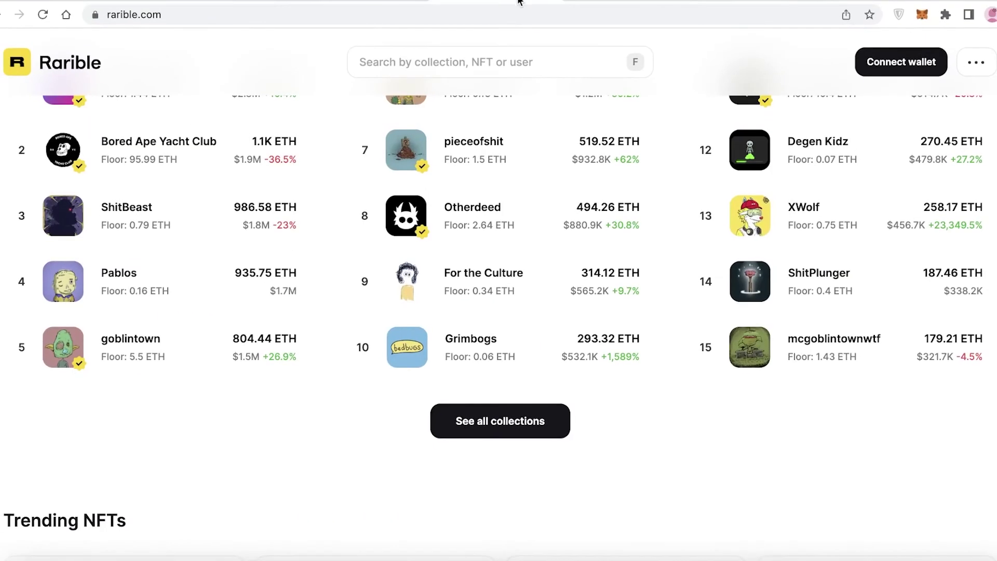
scroll(403, 275, up, 6)
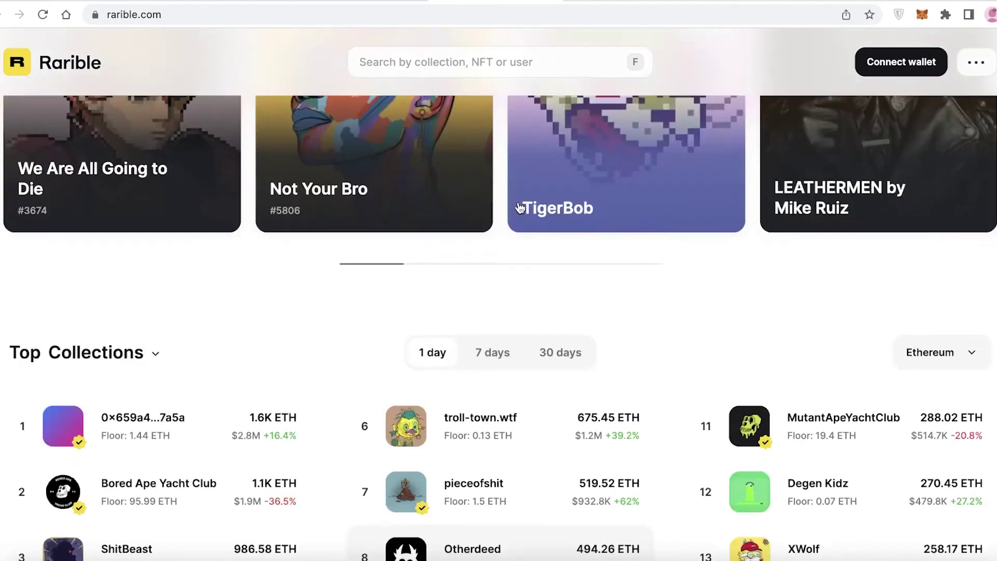
scroll(403, 275, down, 6)
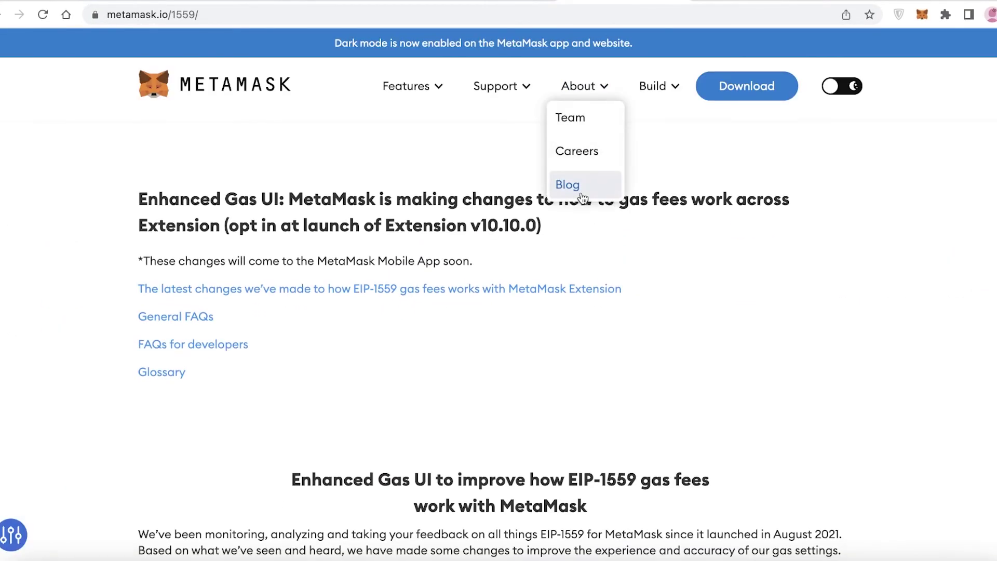
scroll(384, 249, down, 8)
mouse_move(419, 105)
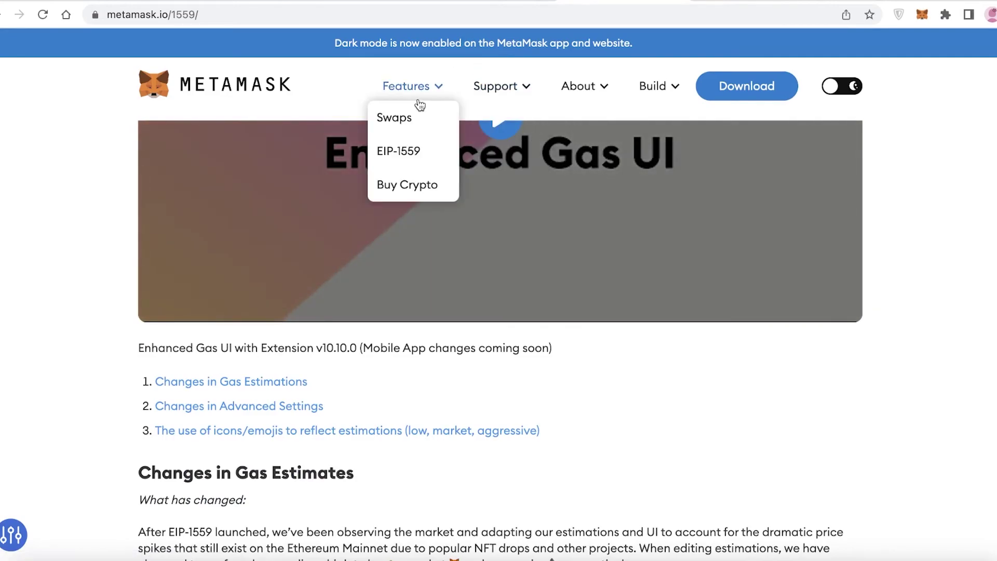
click(241, 96)
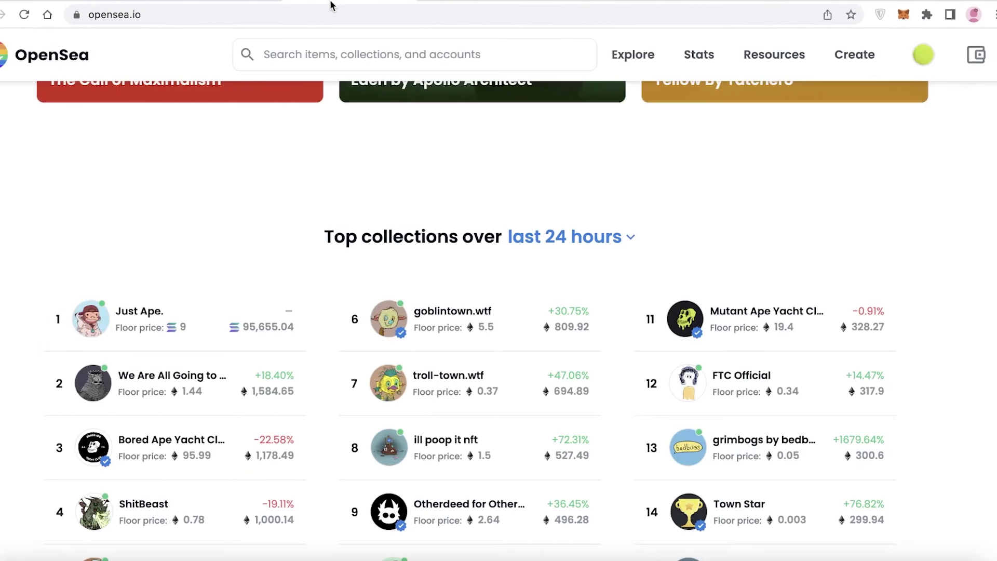
Use OpenSea's Create button to reach the wallet login and pick MetaMask.
scroll(620, 294, up, 15)
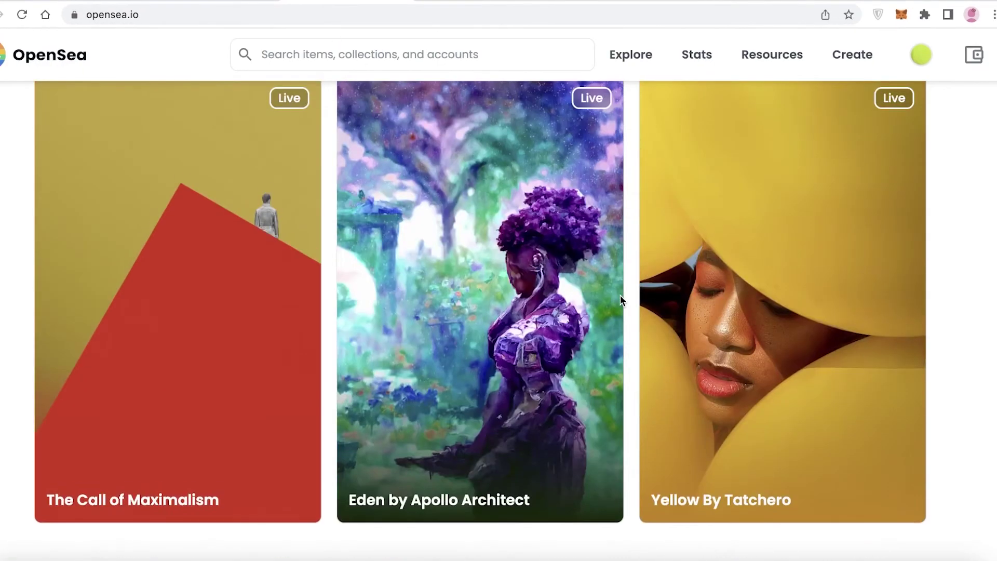
scroll(624, 305, up, 3)
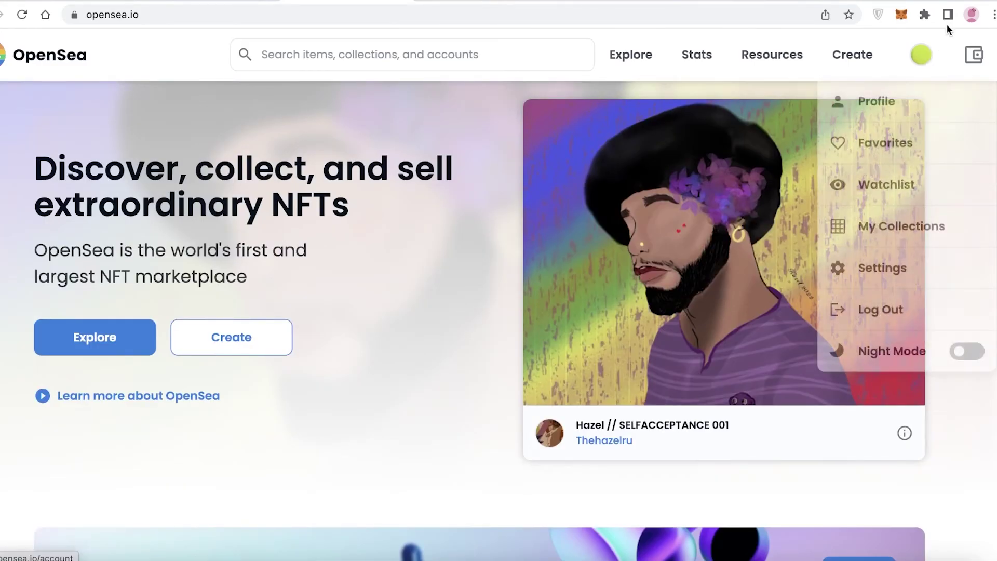
click(846, 61)
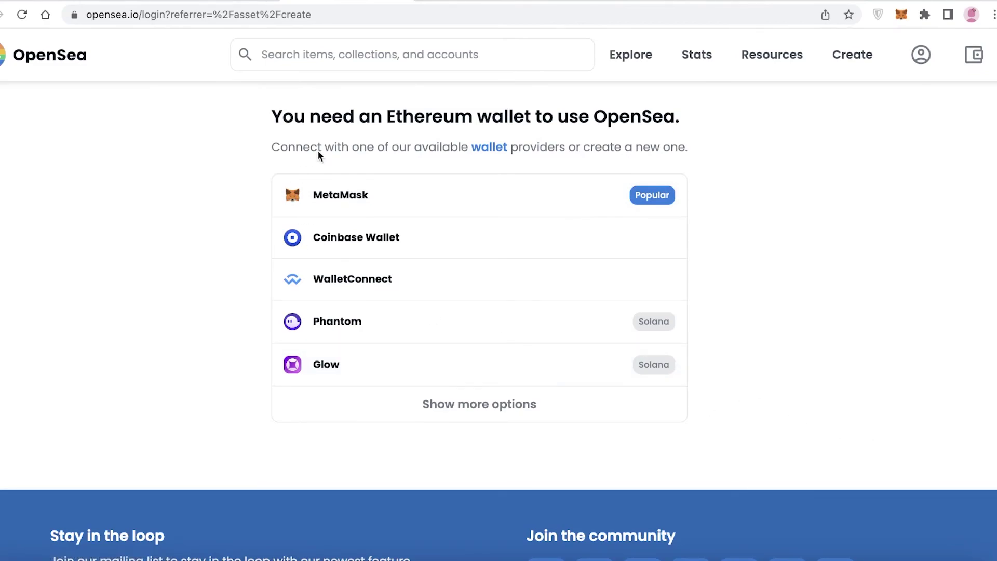
click(416, 185)
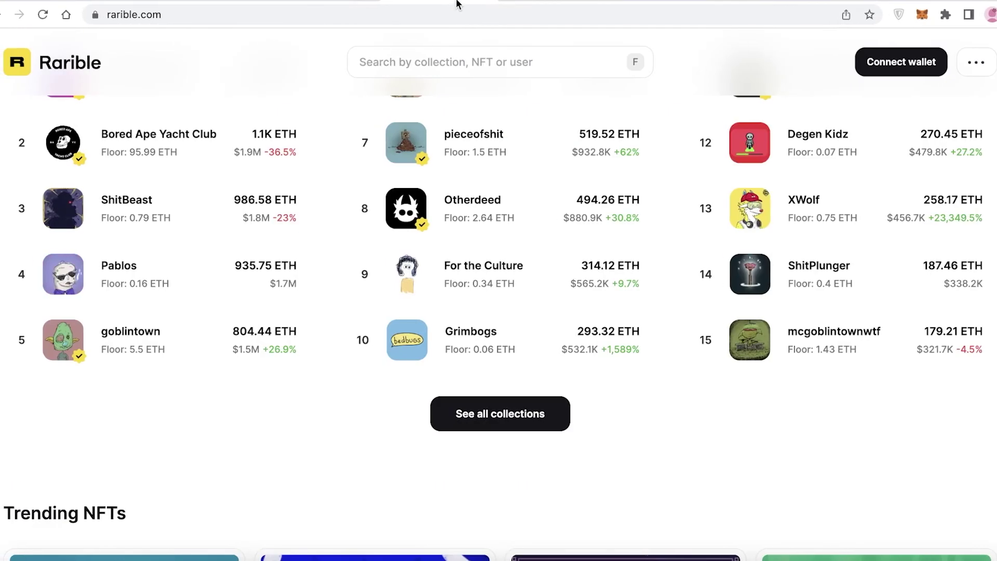
Check MetaMask in Rarible's wallet list, then return to OpenSea's wallet login page.
scroll(535, 314, up, 10)
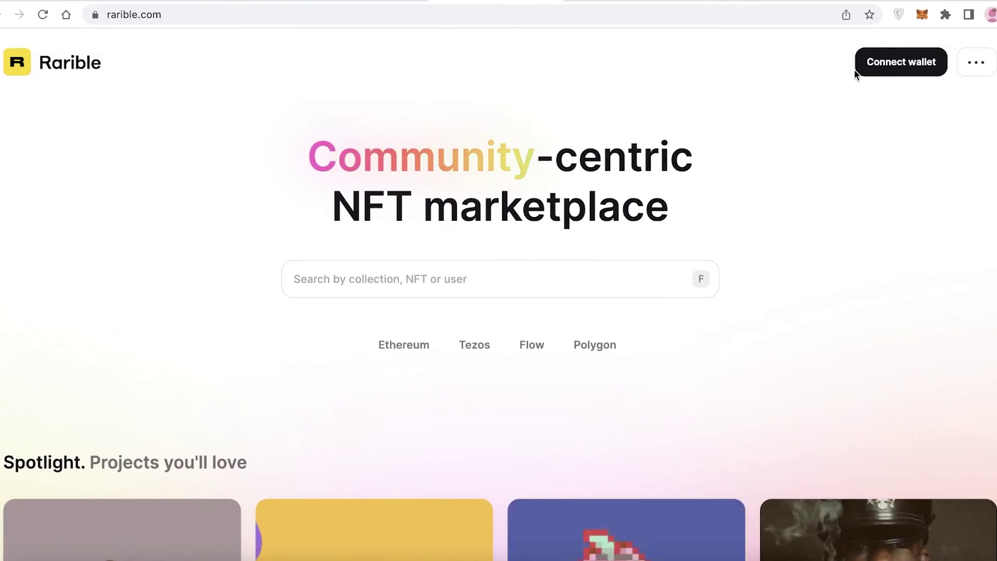
click(856, 69)
click(473, 264)
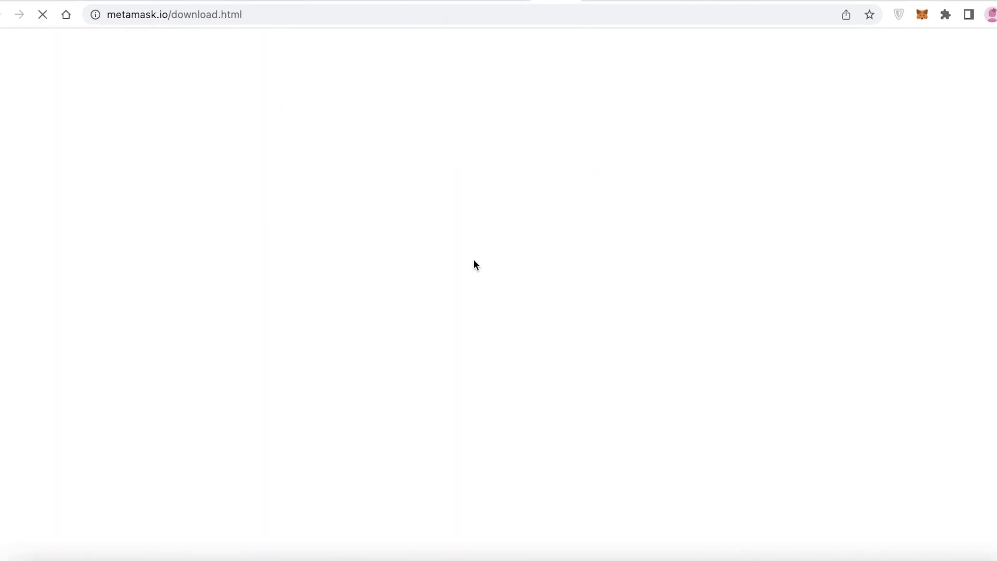
click(456, 2)
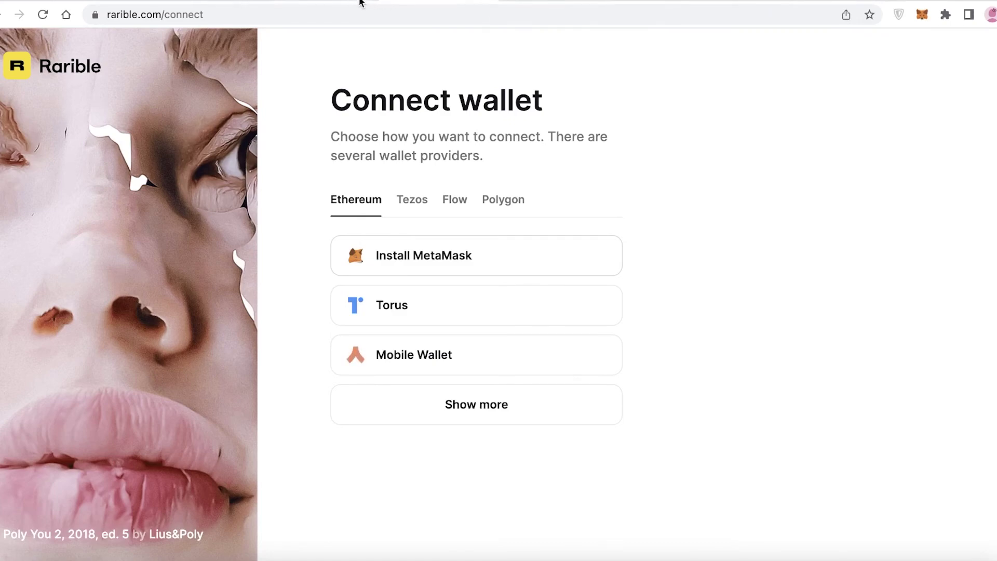
click(387, 1)
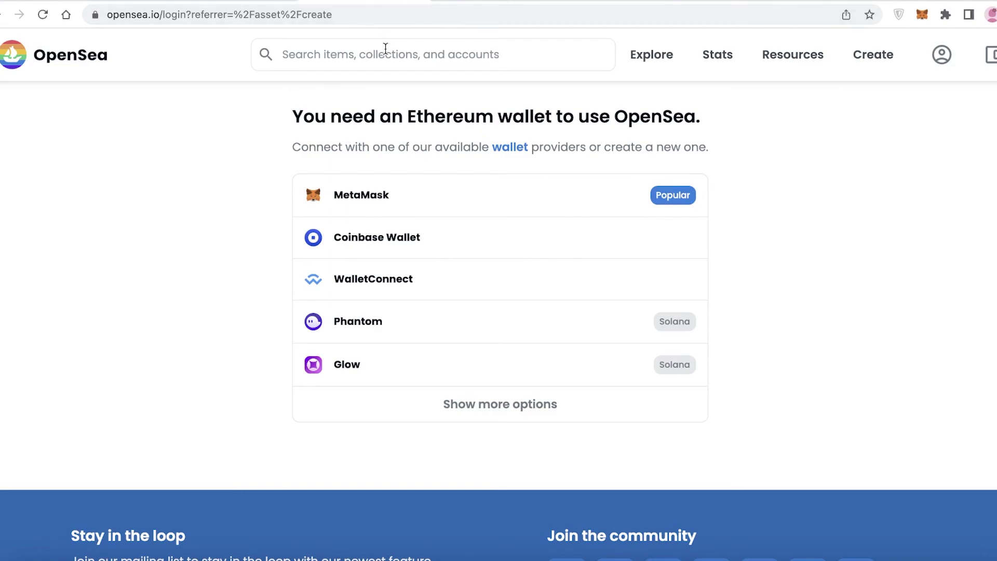
scroll(504, 68, down, 1)
scroll(504, 68, down, 1)
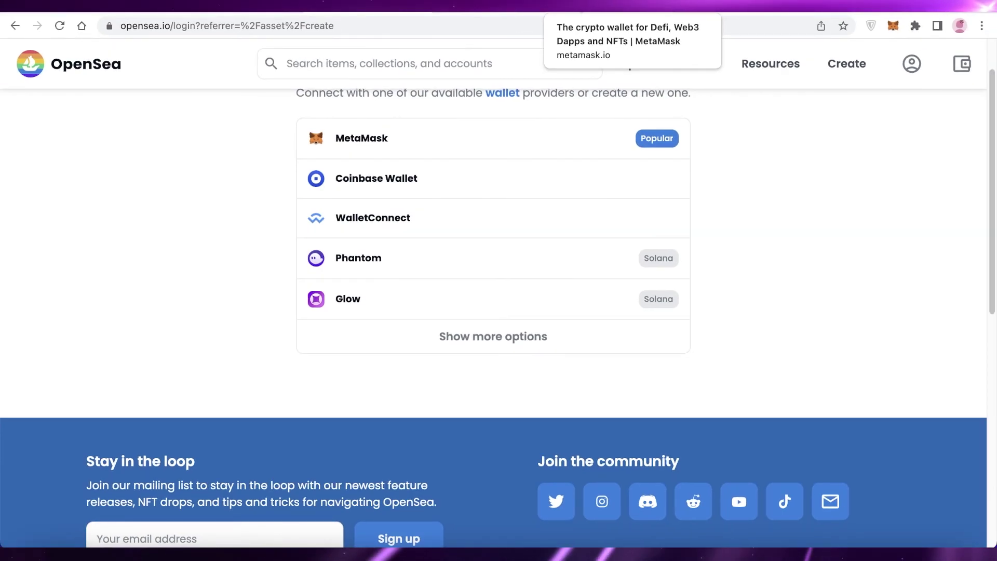
Glance at the MetaMask website and its Chrome Web Store listing, then return to the site.
click(573, 12)
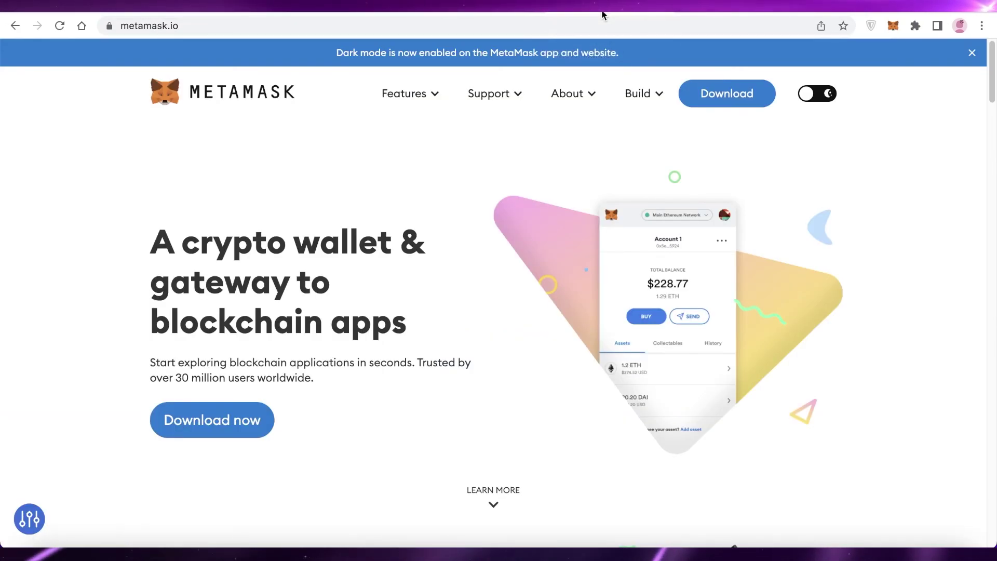
scroll(429, 128, down, 2)
mouse_move(405, 96)
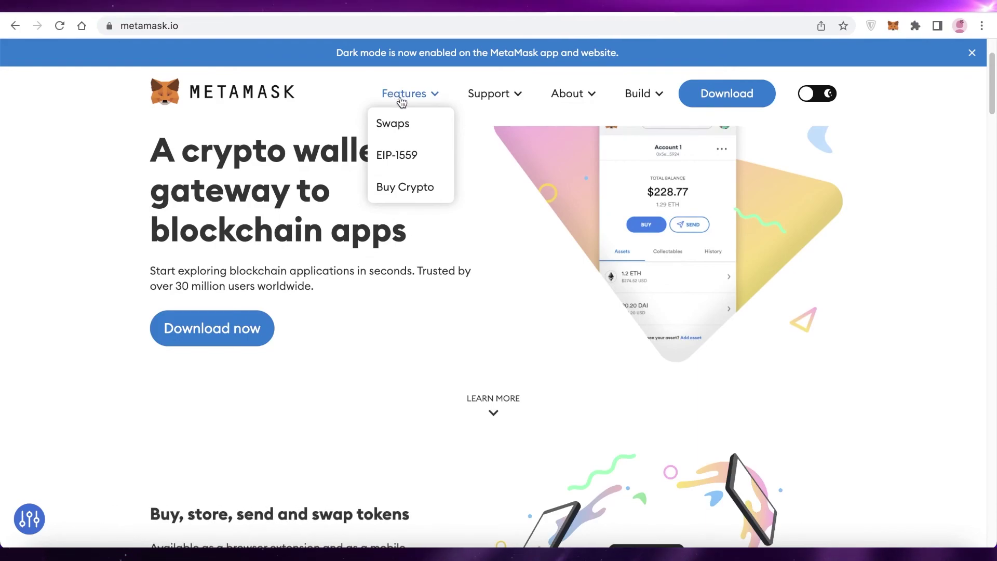
click(727, 11)
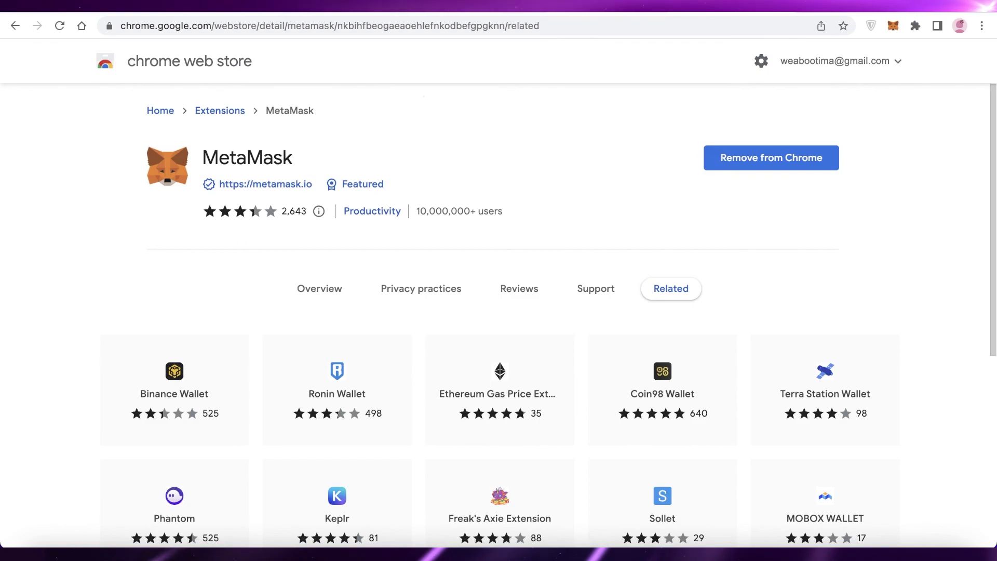
click(603, 6)
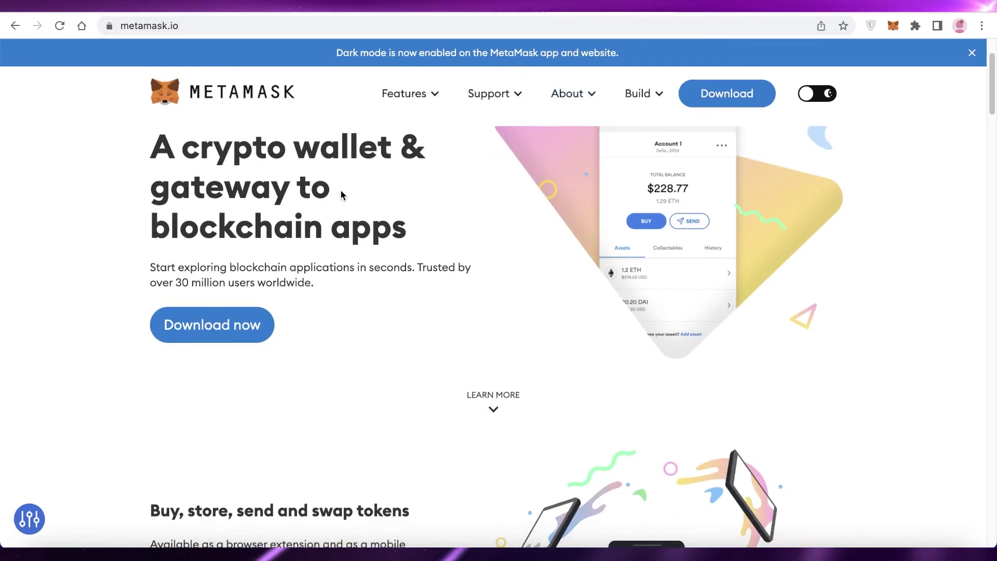
Close the dark-mode announcement banner and scroll through the MetaMask homepage.
scroll(337, 187, down, 1)
click(971, 52)
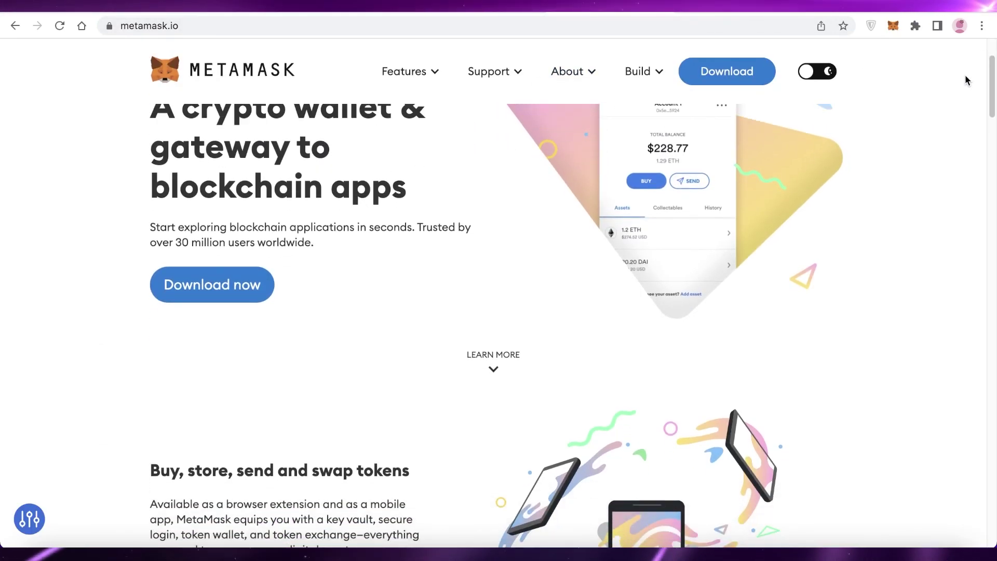
scroll(939, 92, down, 4)
scroll(940, 95, down, 20)
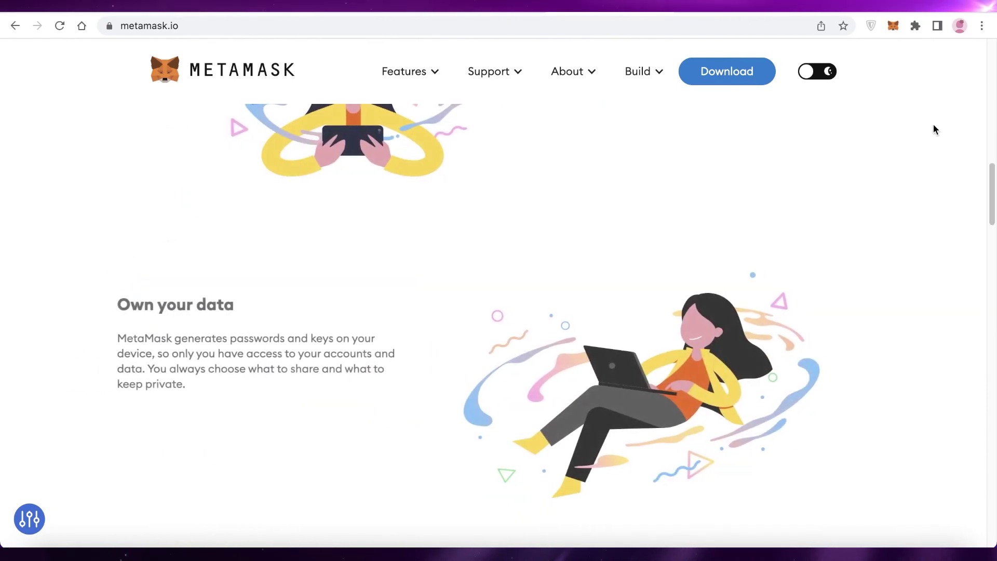
scroll(901, 156, down, 4)
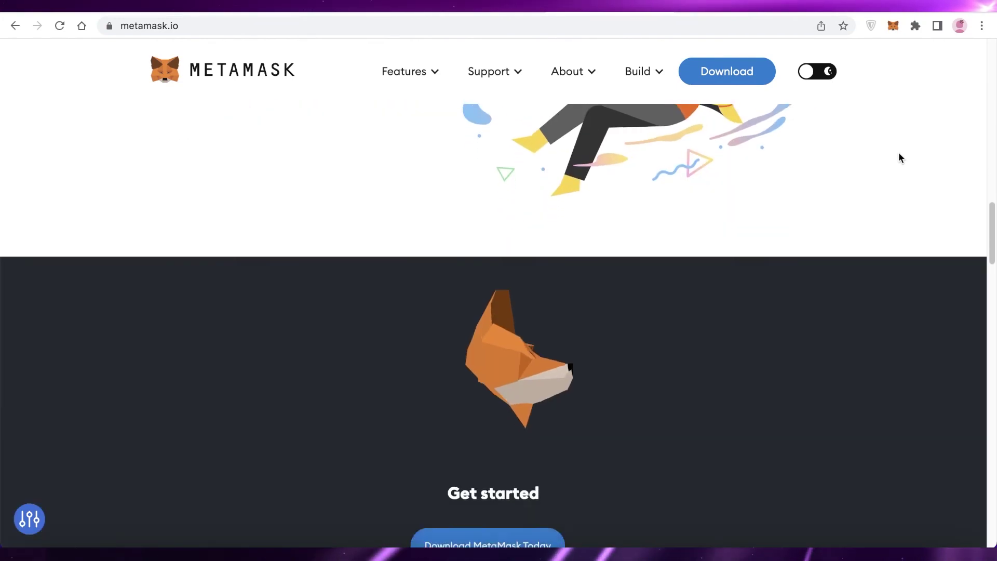
scroll(882, 198, down, 10)
scroll(871, 228, up, 8)
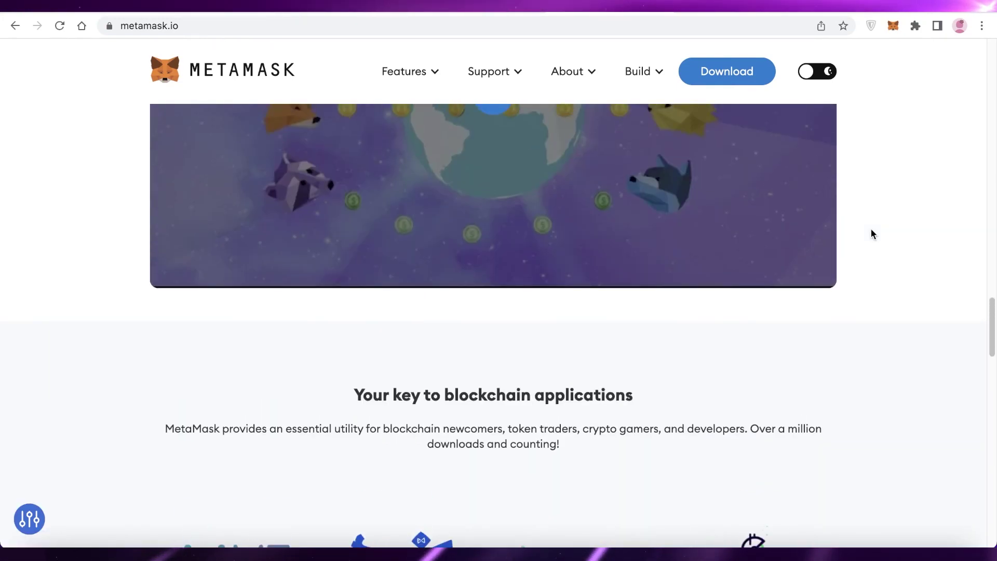
scroll(830, 234, down, 1)
scroll(800, 240, up, 12)
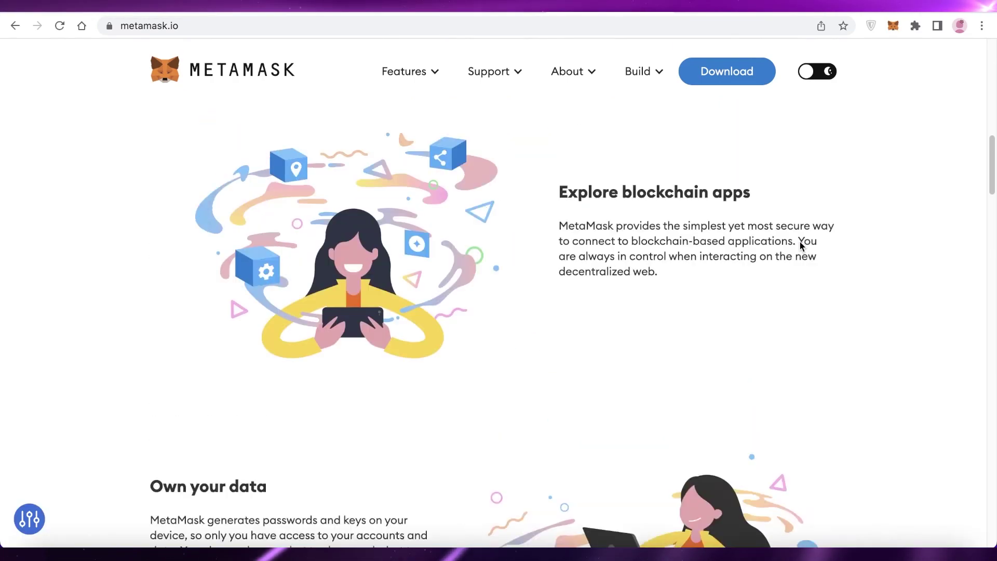
scroll(338, 187, up, 6)
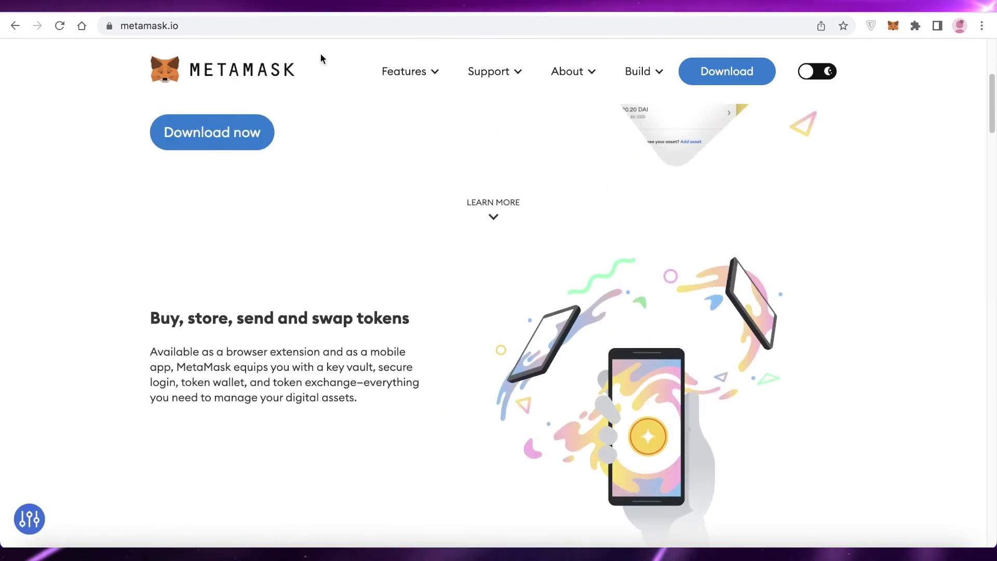